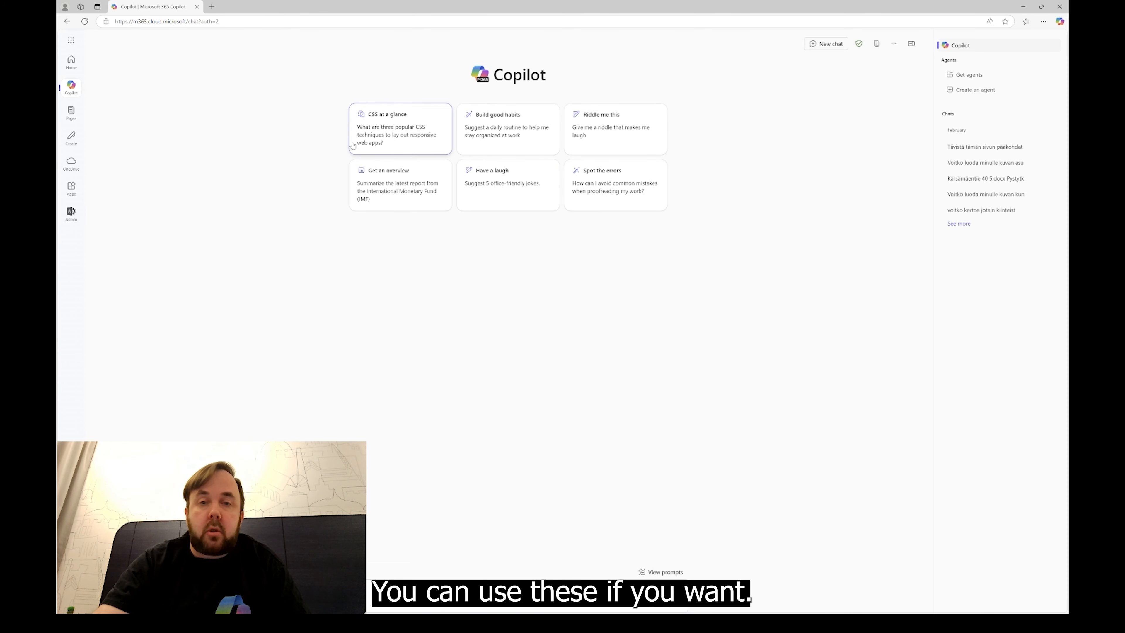
Reload the chat page for a fresh set of prompt suggestions and check the additional chat options such as About and Settings
{"action": "left_click", "coordinate": [84, 21]}
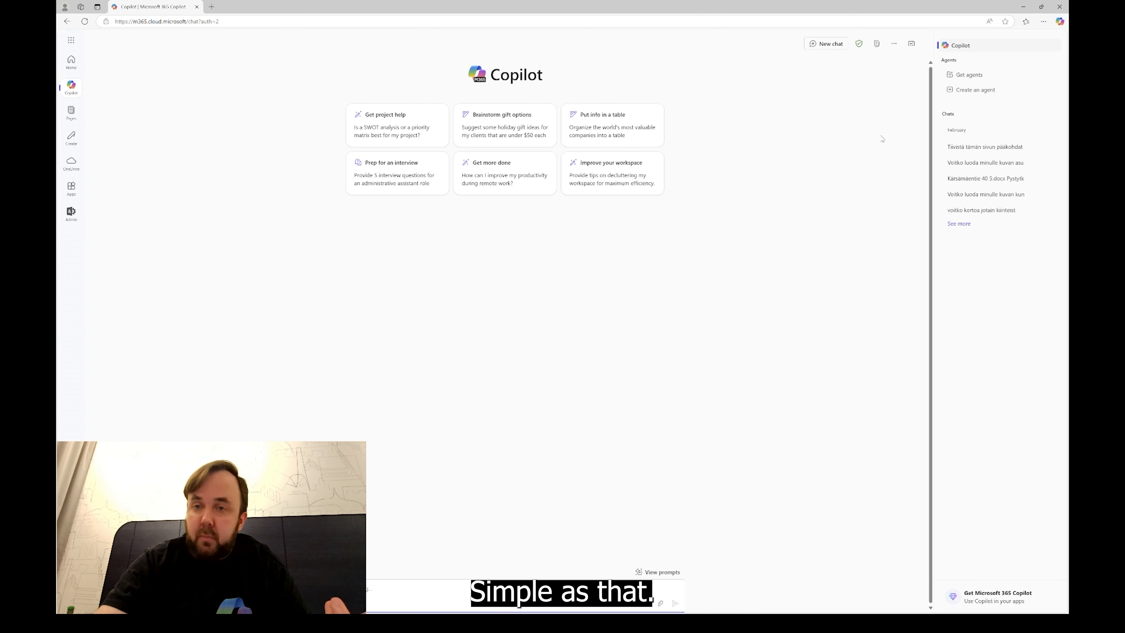
{"action": "mouse_move", "coordinate": [859, 44]}
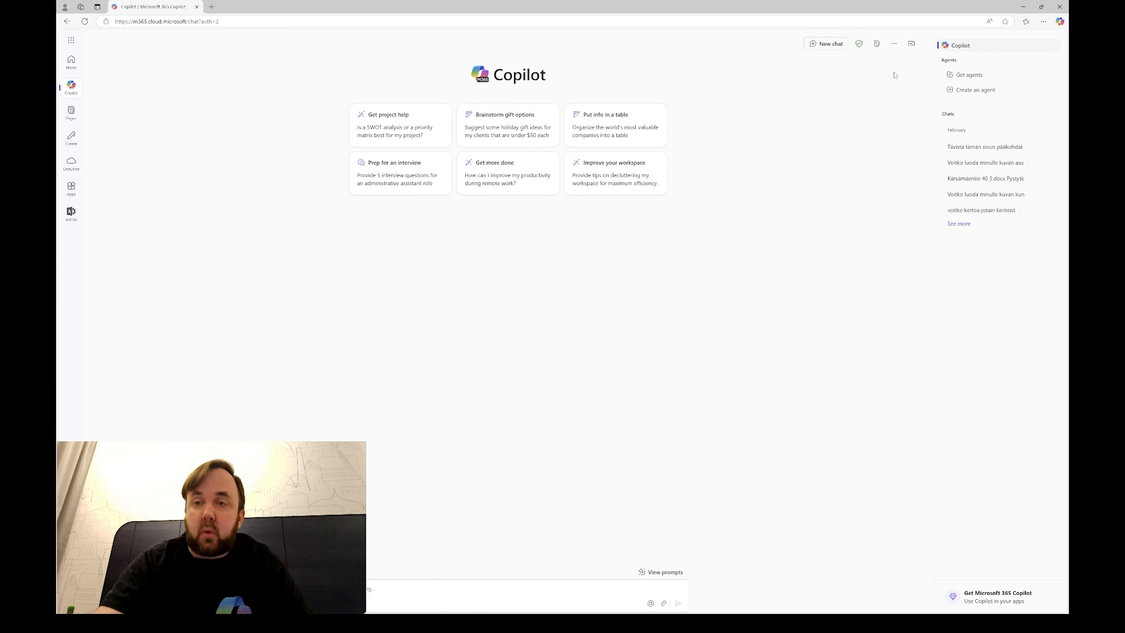
{"action": "left_click", "coordinate": [894, 44]}
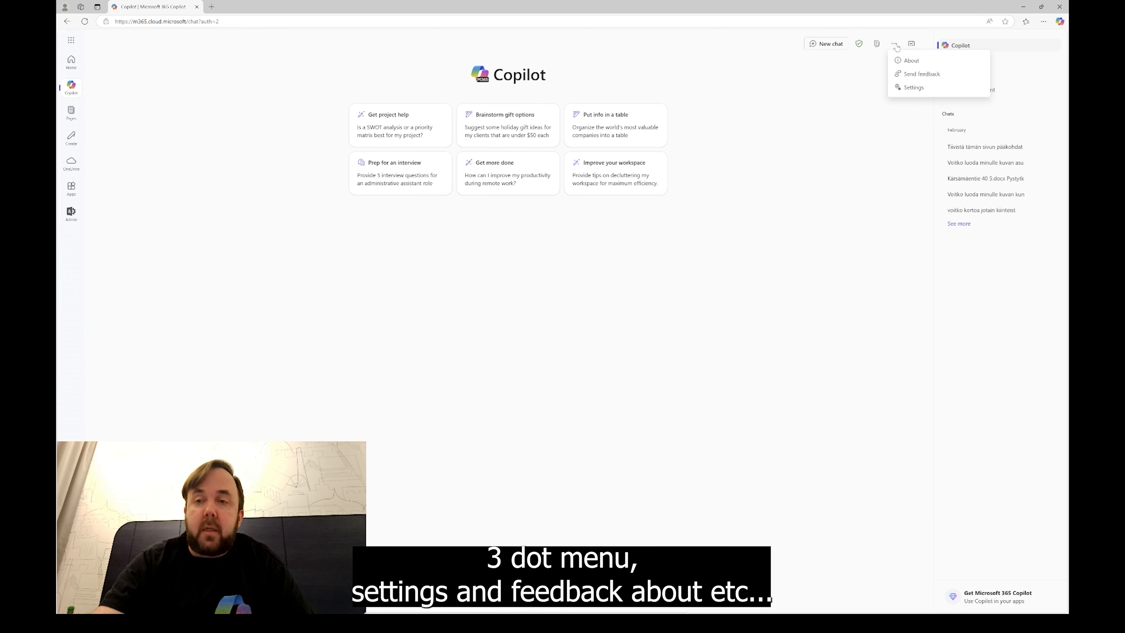
{"action": "left_click", "coordinate": [846, 172]}
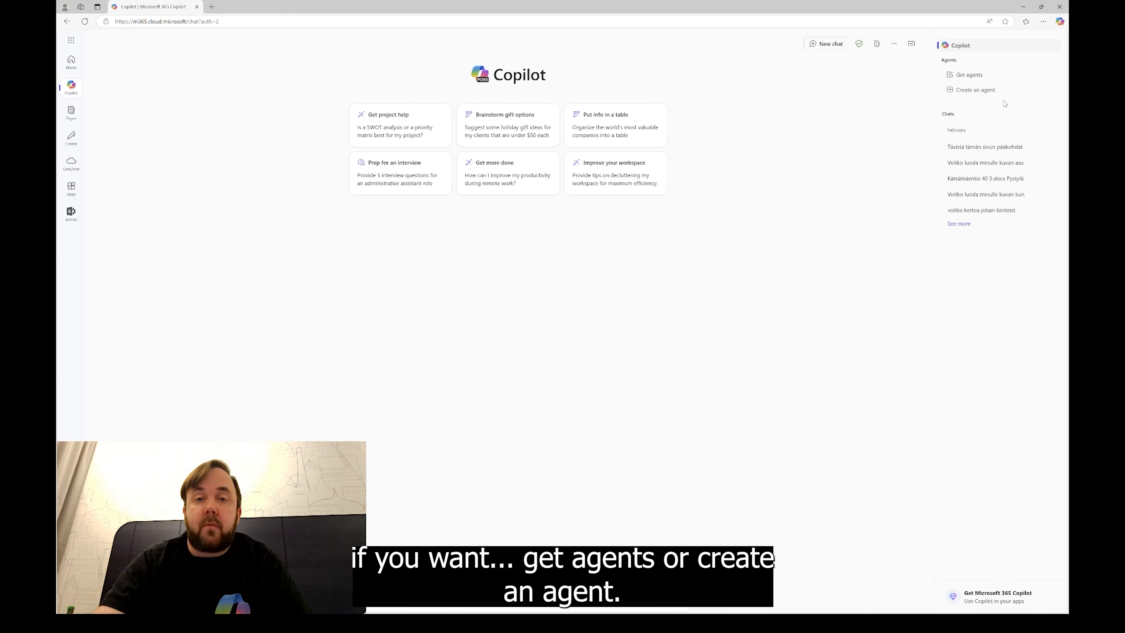
Browse the available agents, the Popular apps and the apps built by Microsoft, and return to the Copilot chat
{"action": "left_click", "coordinate": [970, 75]}
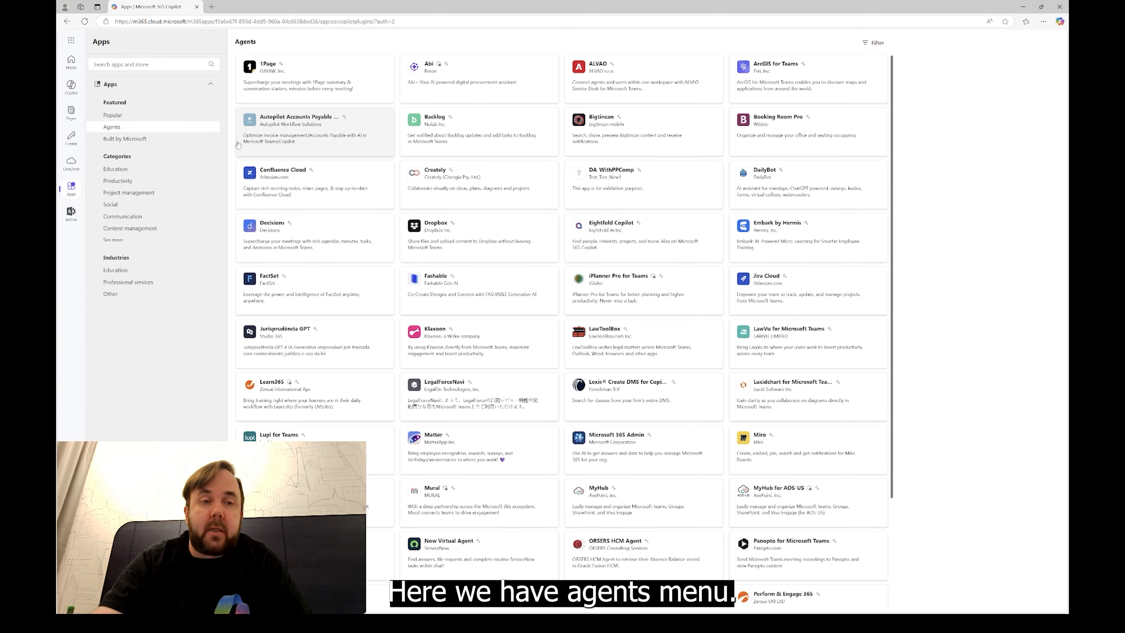
{"action": "scroll", "coordinate": [518, 248], "scroll_direction": "down", "scroll_amount": 6}
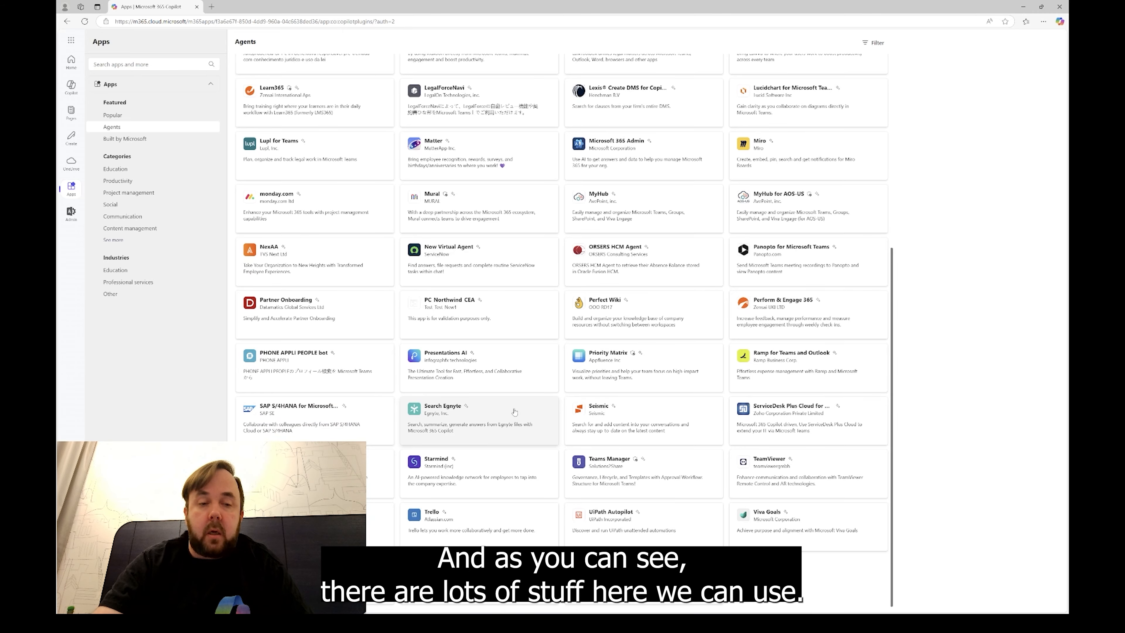
{"action": "scroll", "coordinate": [514, 411], "scroll_direction": "up", "scroll_amount": 6}
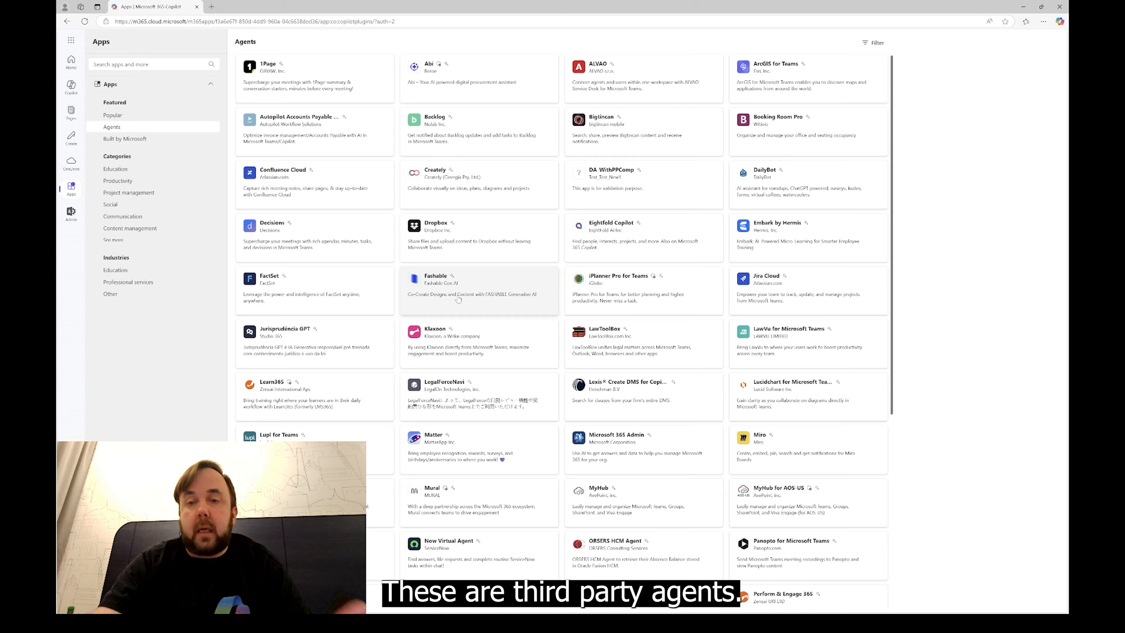
{"action": "left_click", "coordinate": [128, 115]}
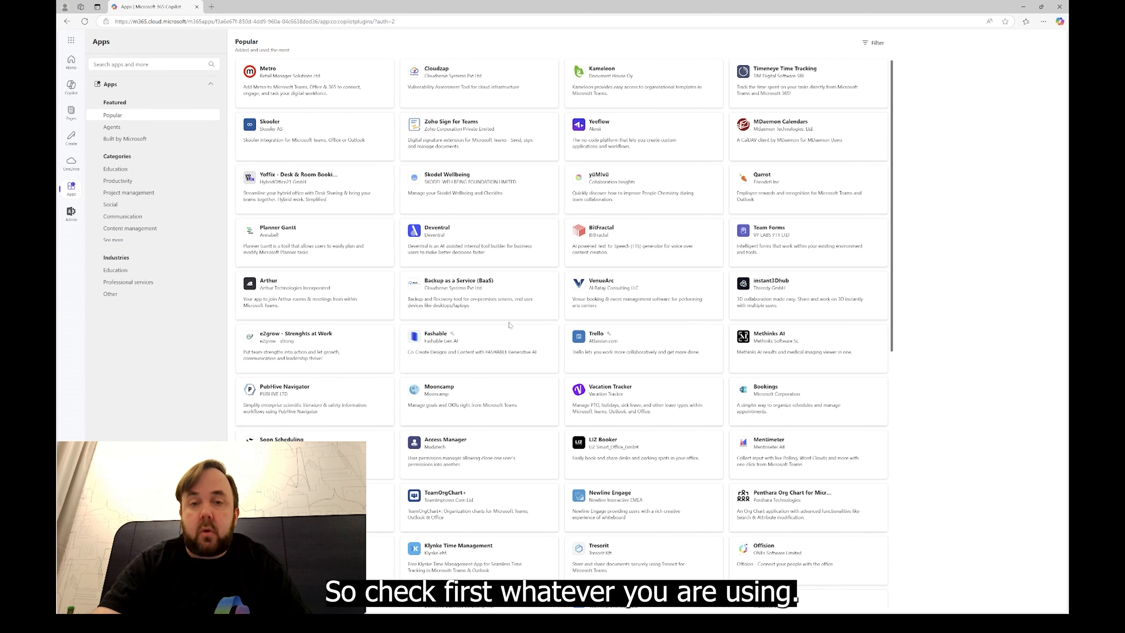
{"action": "scroll", "coordinate": [509, 319], "scroll_direction": "down", "scroll_amount": 15}
{"action": "scroll", "coordinate": [509, 319], "scroll_direction": "up", "scroll_amount": 15}
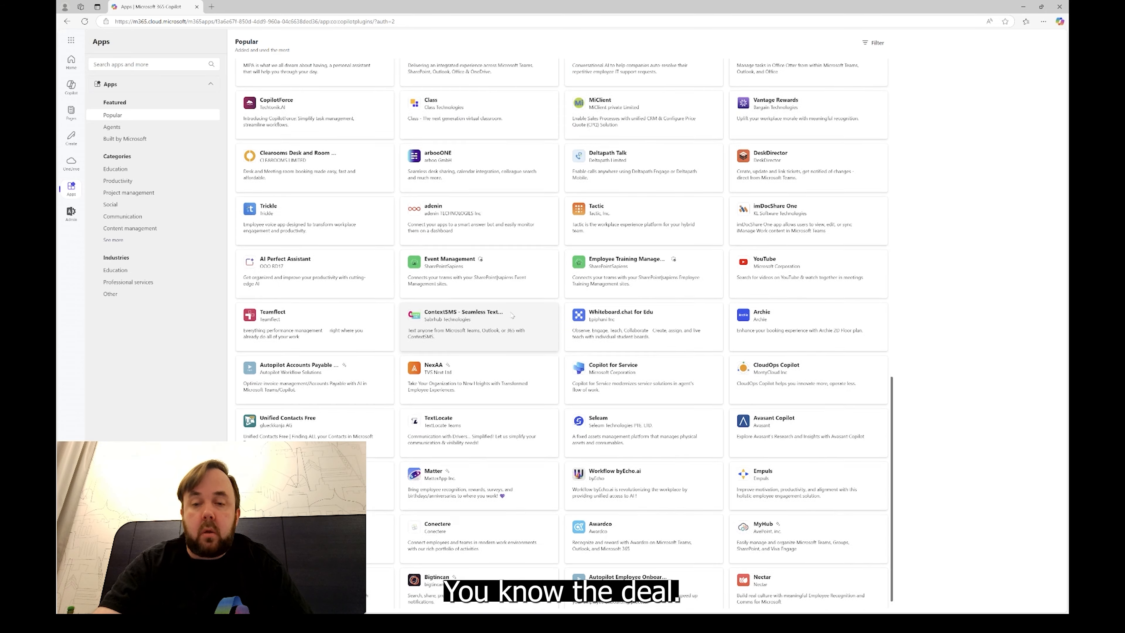
{"action": "left_click", "coordinate": [125, 139]}
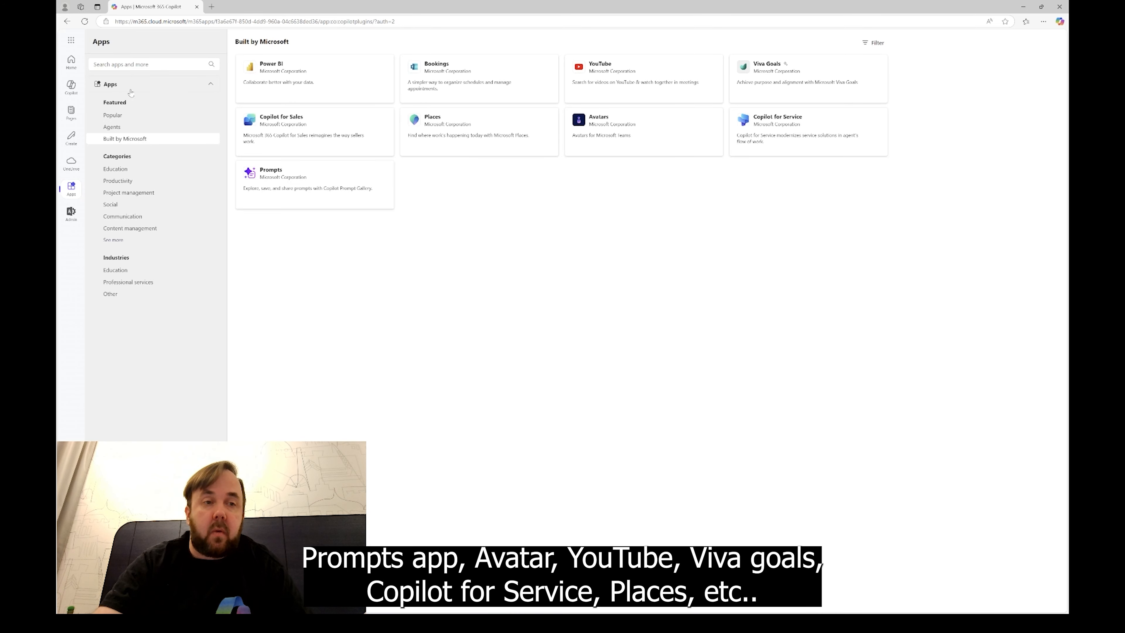
{"action": "left_click", "coordinate": [71, 85]}
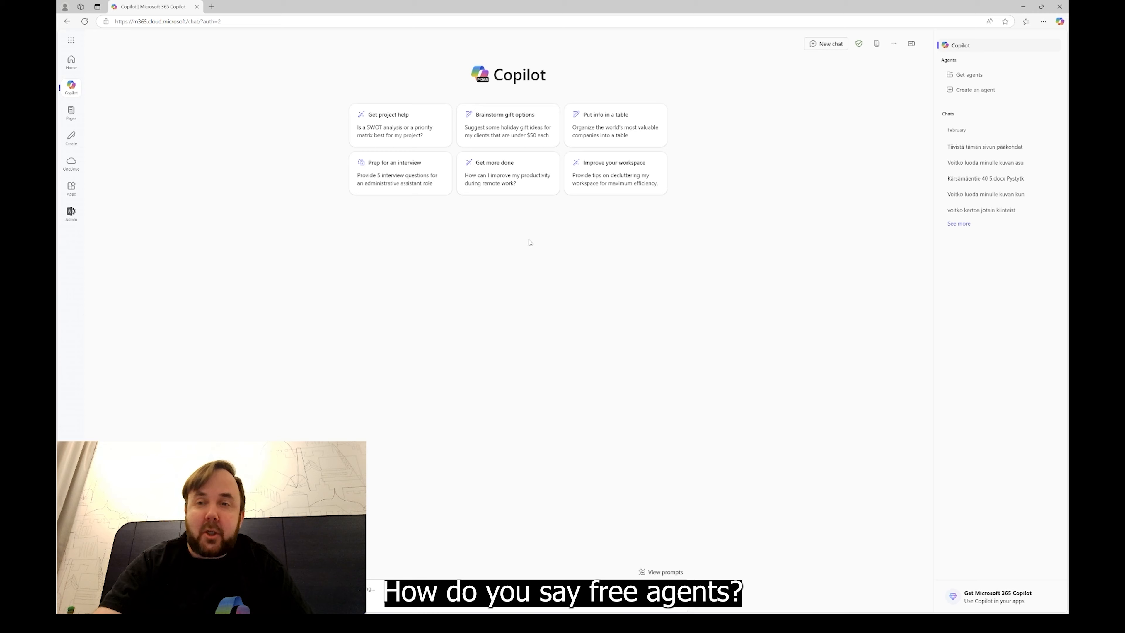
Open the builder for a new agent, show its Configure settings and read the explanation of the Instructions field
{"action": "left_click", "coordinate": [980, 91]}
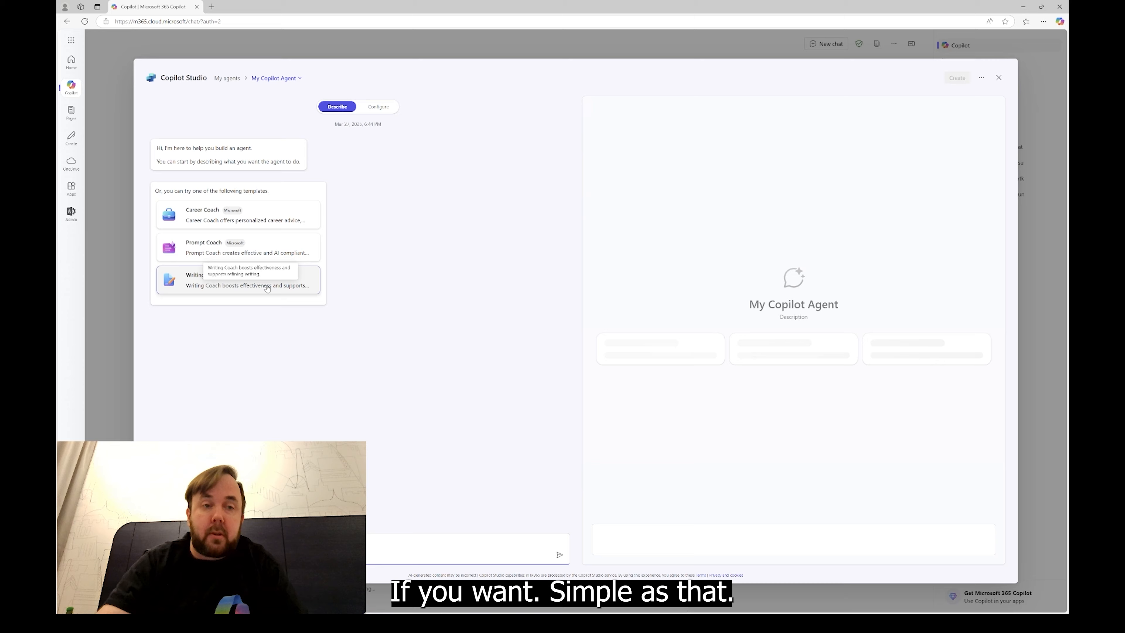
{"action": "left_click", "coordinate": [379, 106]}
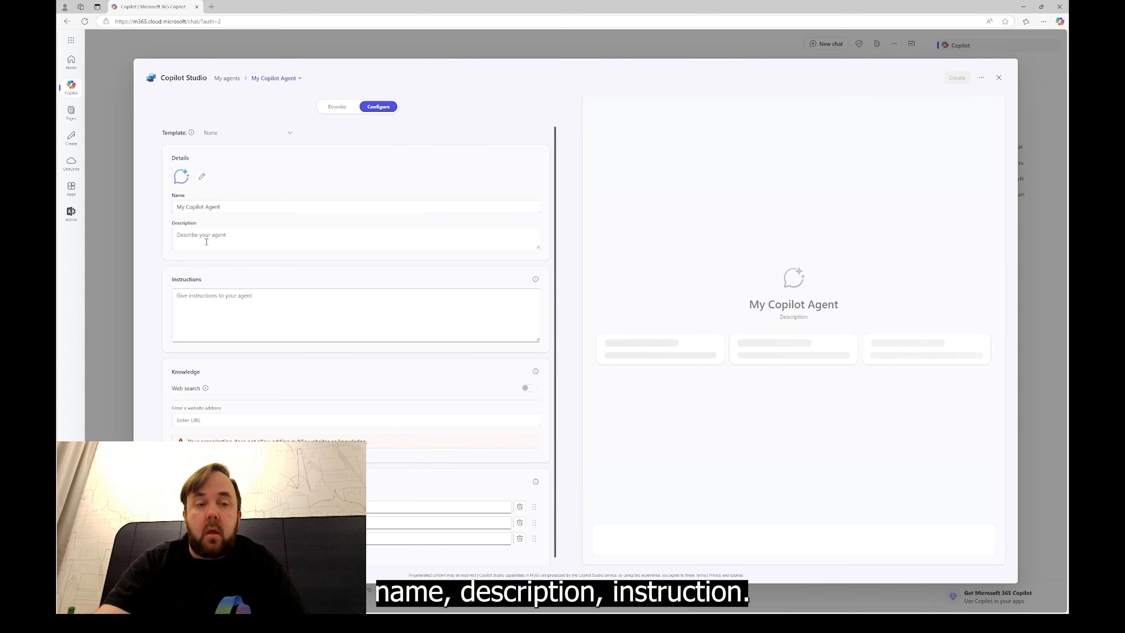
{"action": "left_click", "coordinate": [282, 302]}
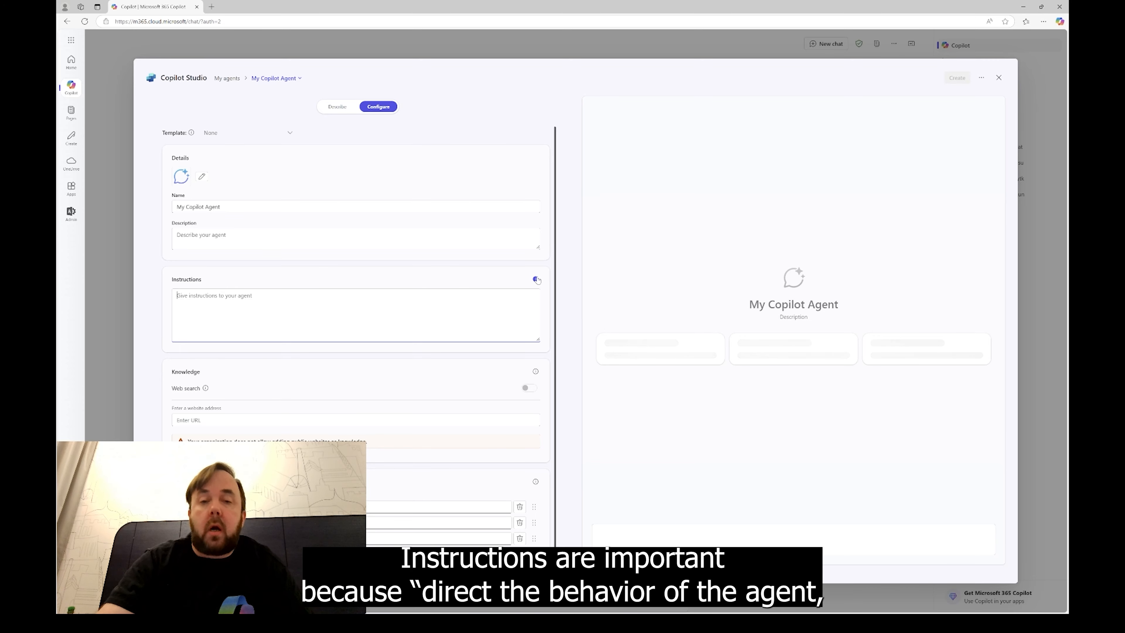
{"action": "mouse_move", "coordinate": [536, 279]}
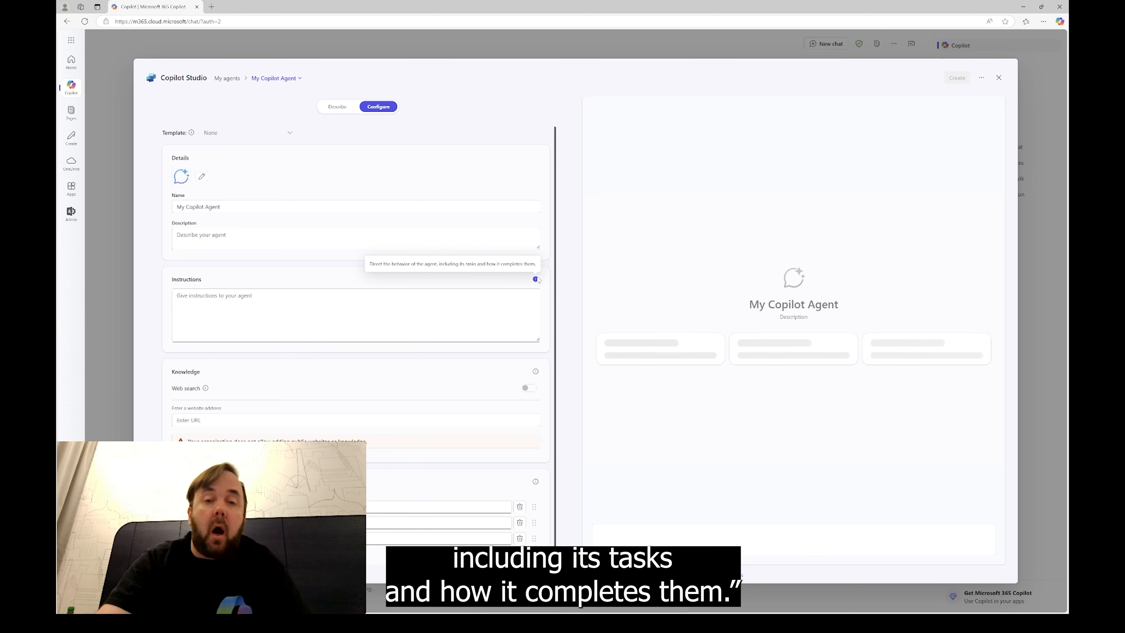
{"action": "left_click", "coordinate": [440, 313]}
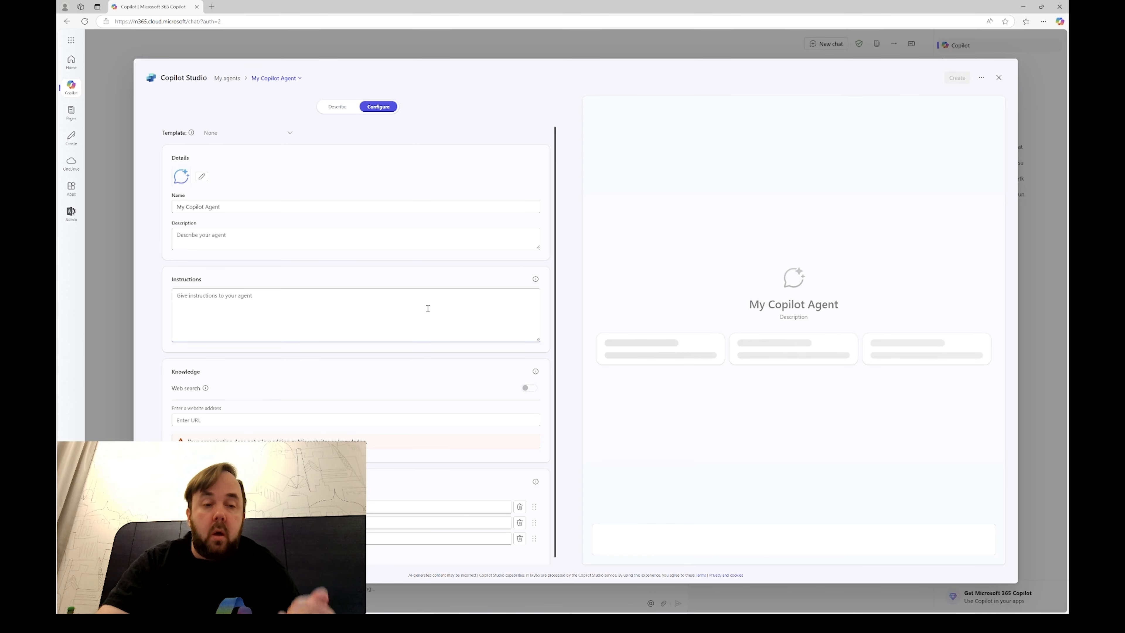
Examine the agent's Knowledge settings and the notice about public websites, and close the builder without creating an agent
{"action": "scroll", "coordinate": [428, 308], "scroll_direction": "down", "scroll_amount": 1}
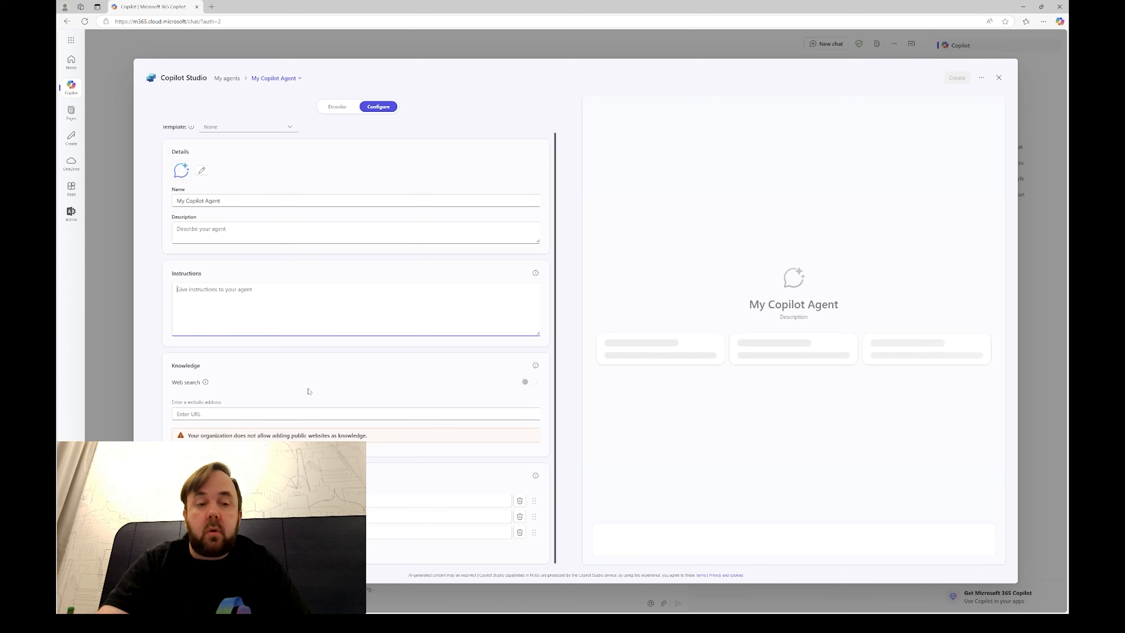
{"action": "left_click", "coordinate": [226, 437]}
{"action": "left_click_drag", "start_coordinate": [201, 436], "coordinate": [356, 436]}
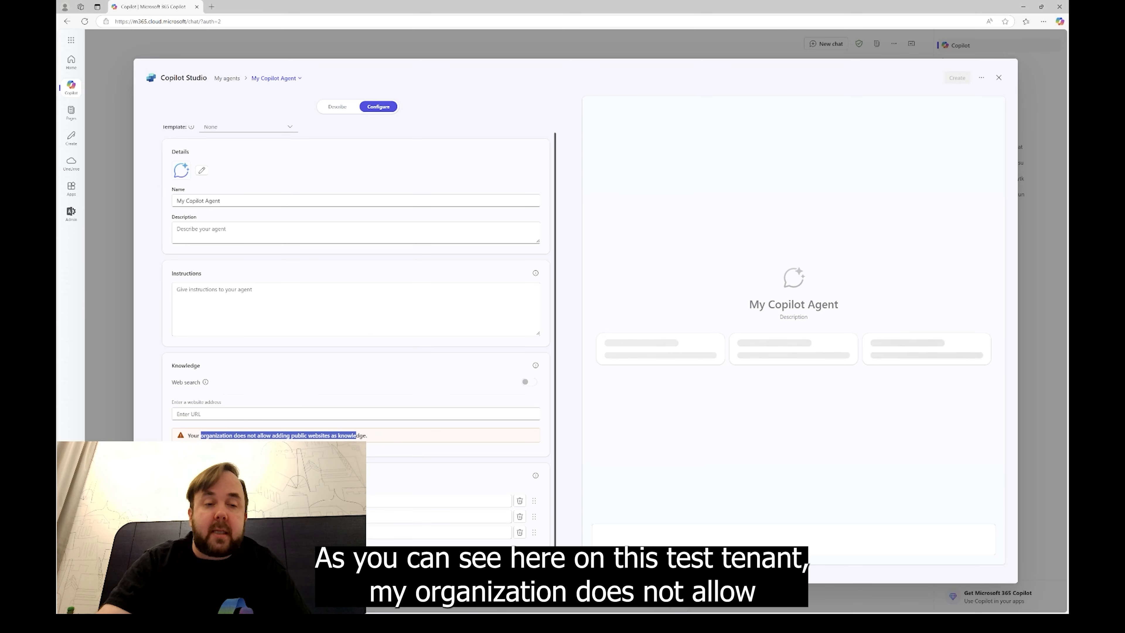
{"action": "left_click", "coordinate": [356, 436]}
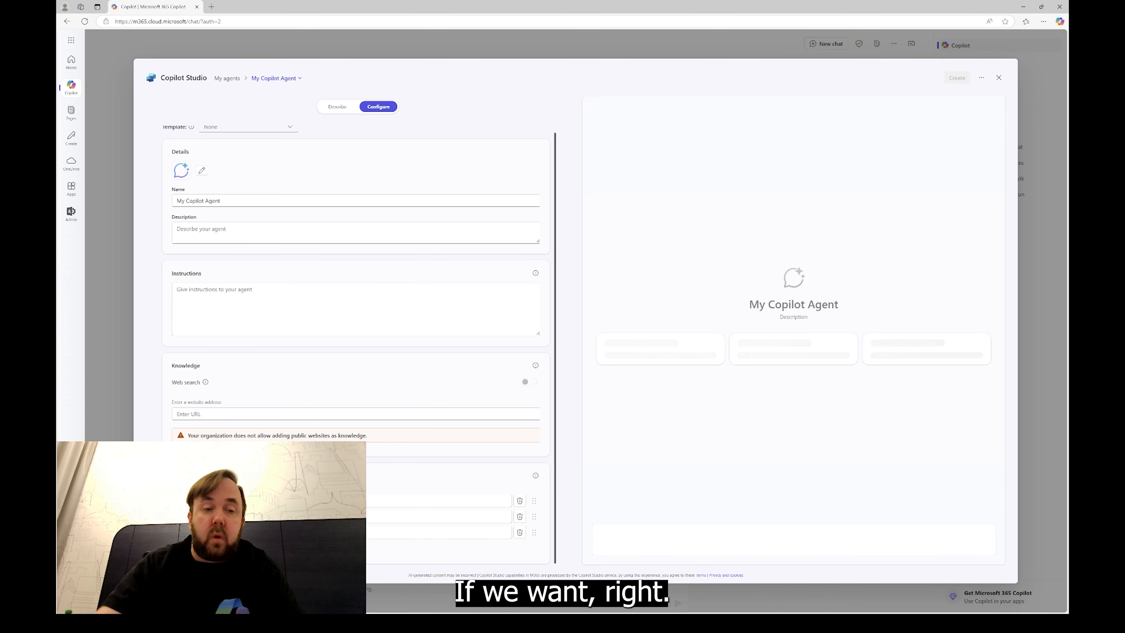
{"action": "left_click", "coordinate": [269, 412]}
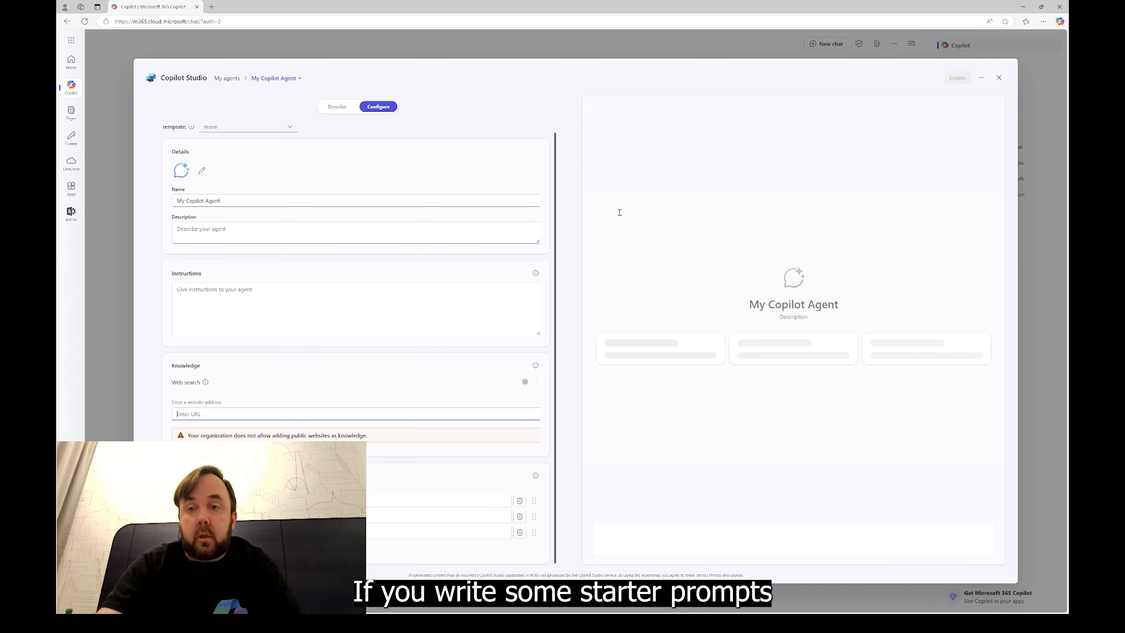
{"action": "left_click", "coordinate": [998, 78]}
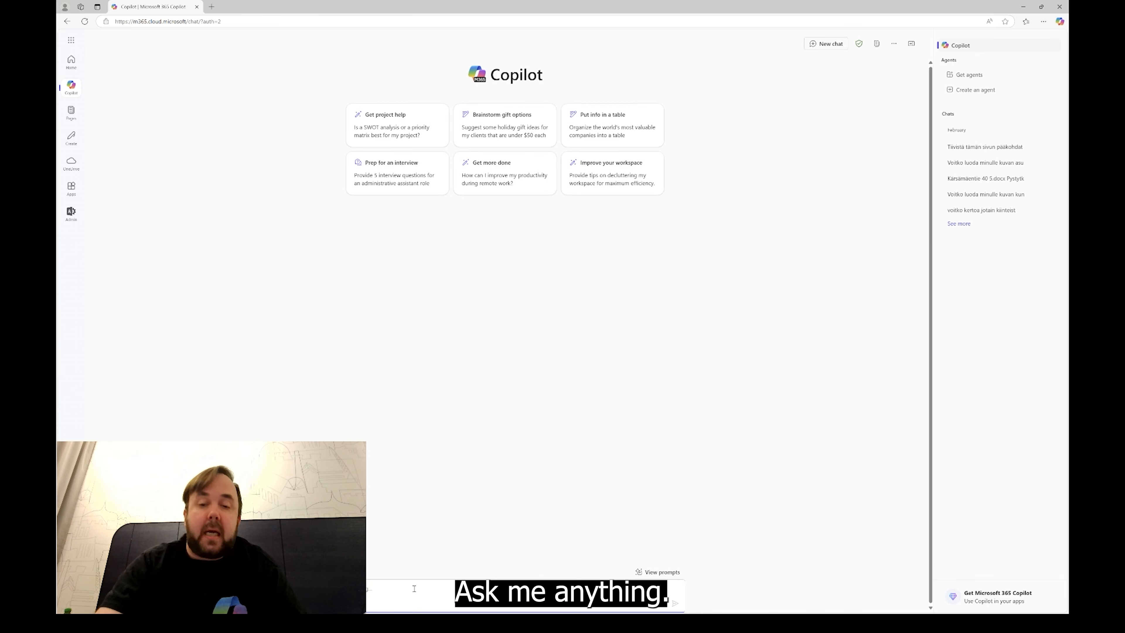
View both the Microsoft prompts and your own prompts in the Copilot Prompt Gallery and close it
{"action": "left_click", "coordinate": [662, 572]}
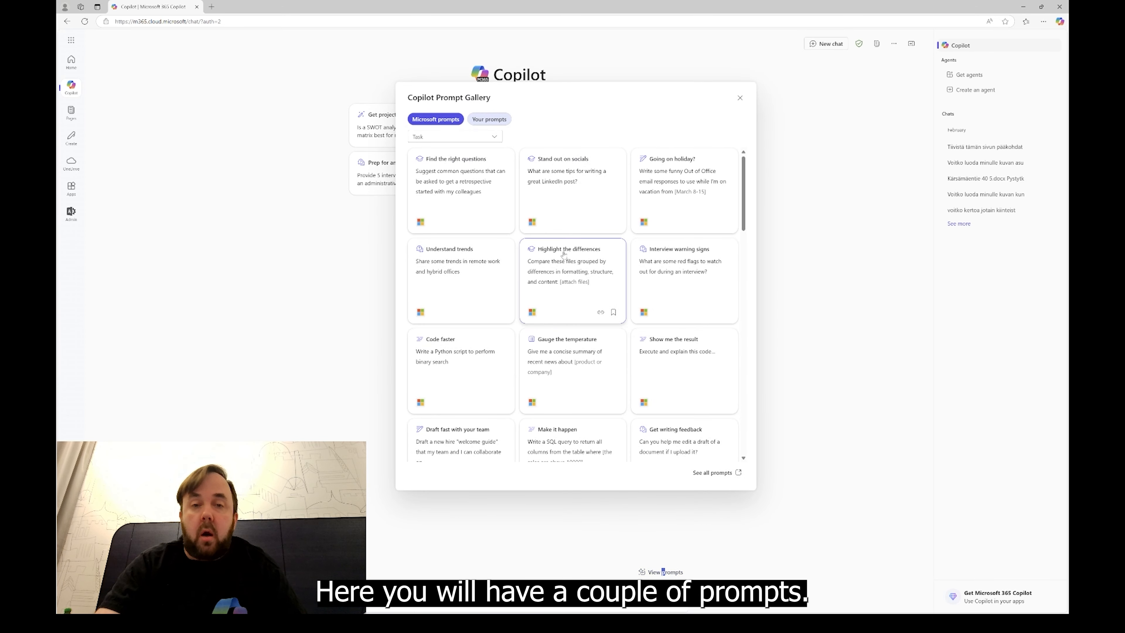
{"action": "left_click", "coordinate": [494, 119]}
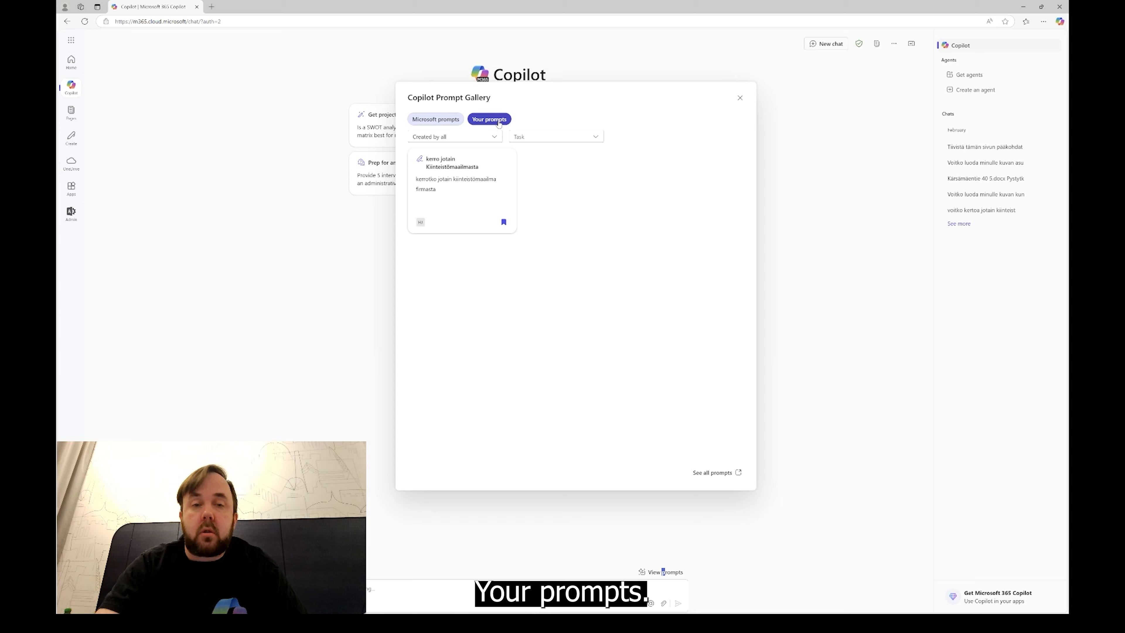
{"action": "left_click", "coordinate": [443, 119]}
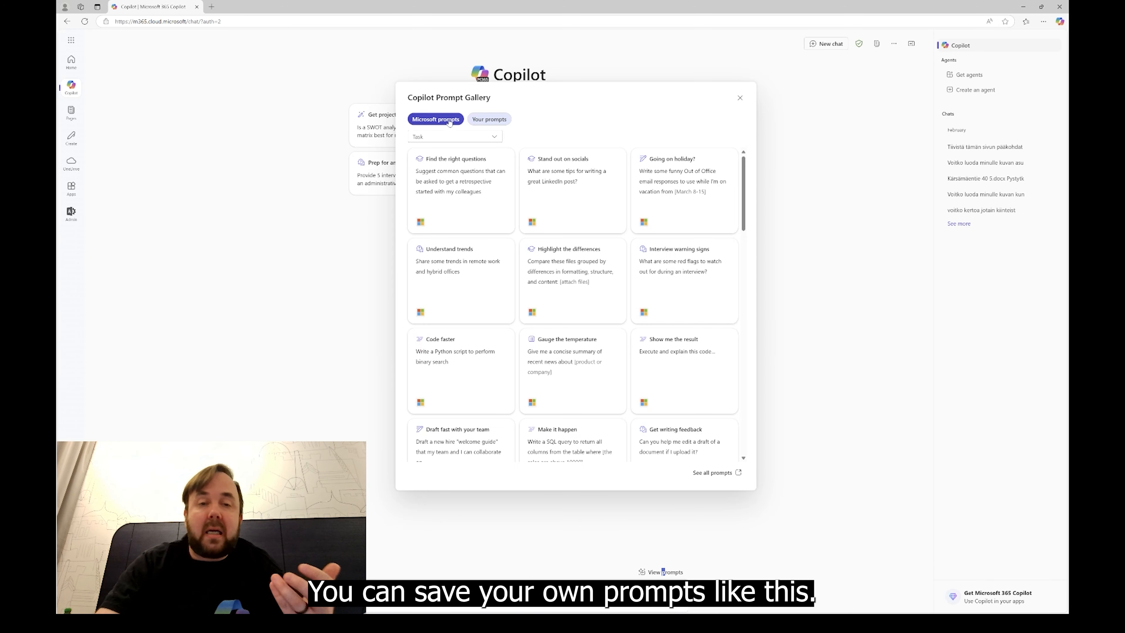
{"action": "left_click", "coordinate": [735, 104]}
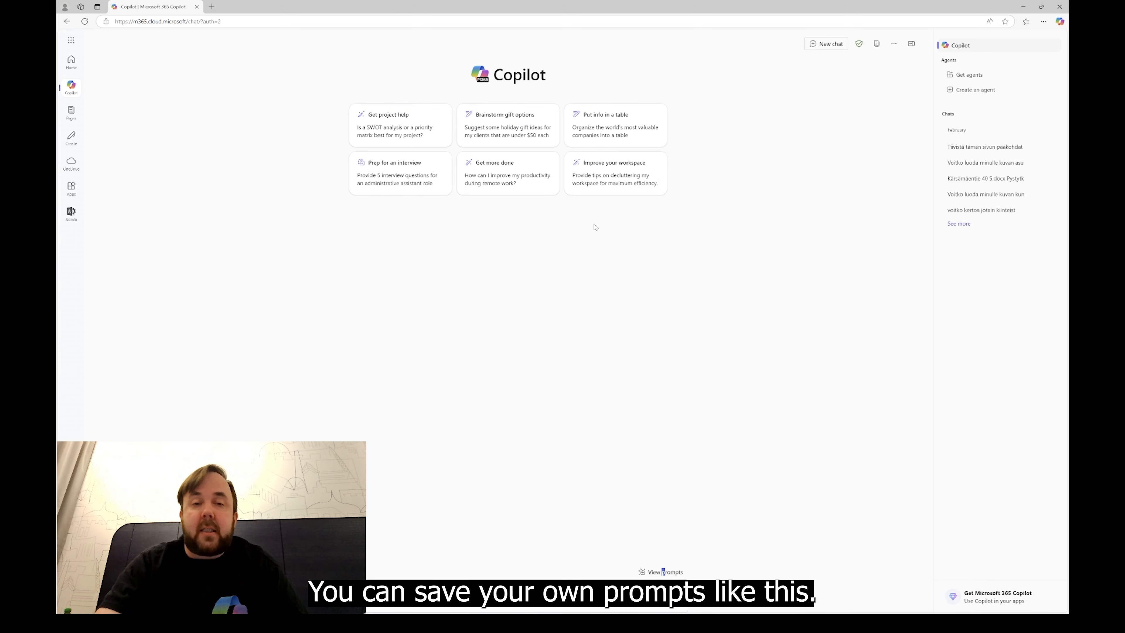
Send the suggested prompt "How can I improve my productivity during remote work?" and dismiss the tip about prompts
{"action": "left_click", "coordinate": [513, 190]}
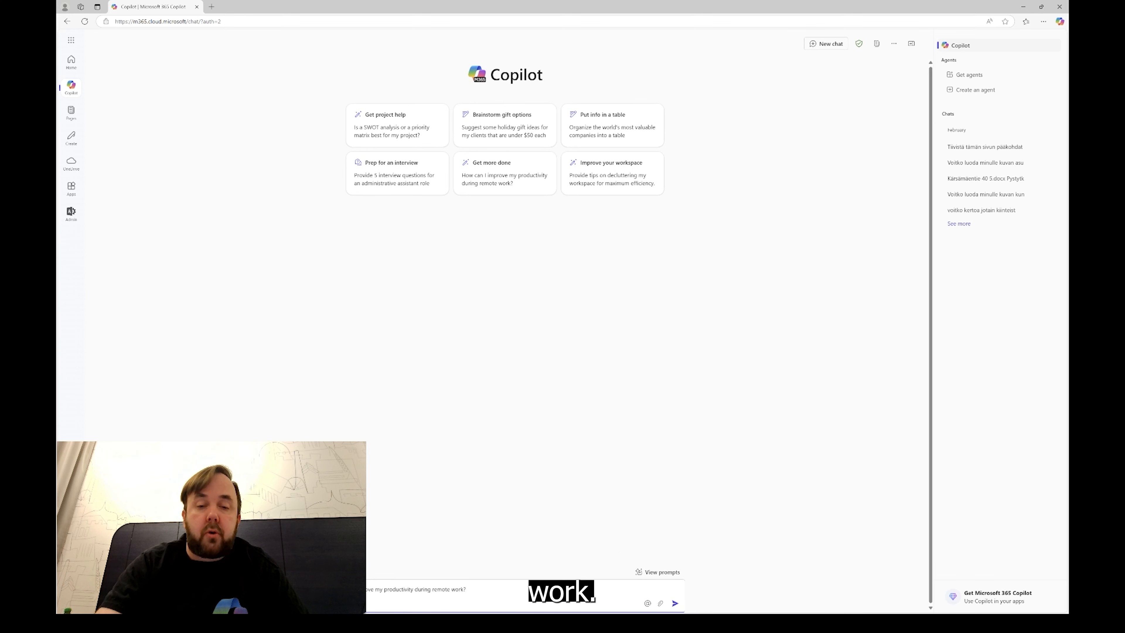
{"action": "left_click", "coordinate": [674, 603]}
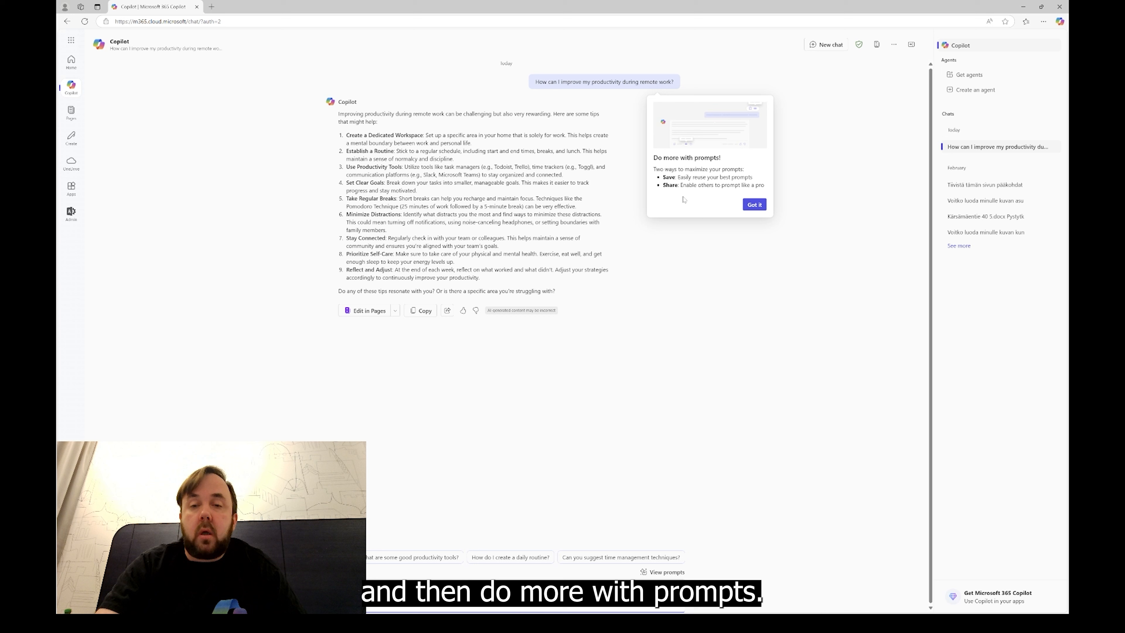
{"action": "left_click", "coordinate": [755, 205]}
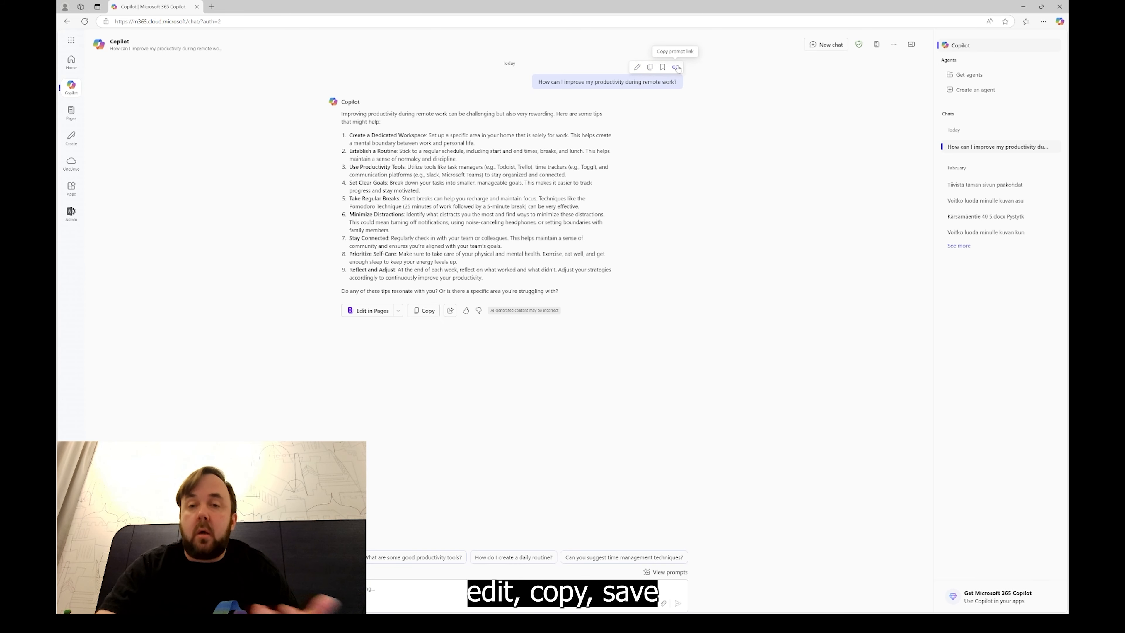
Save the sent remote-work productivity prompt under its suggested title "How can I improve my..."
{"action": "left_click", "coordinate": [663, 67]}
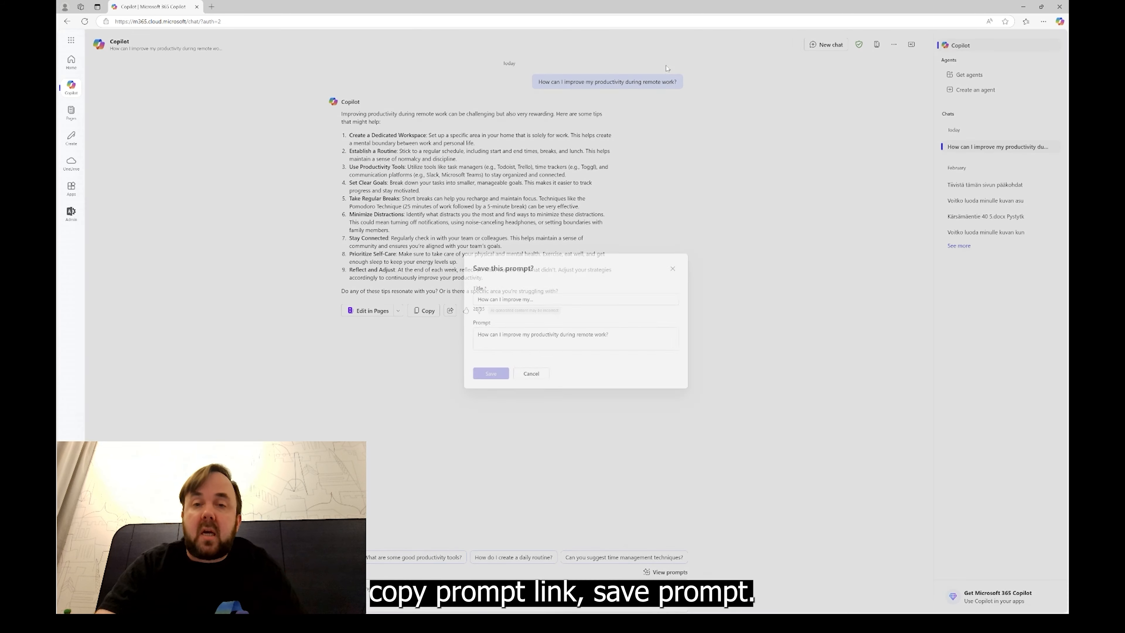
{"action": "left_click_drag", "start_coordinate": [483, 297], "coordinate": [561, 298]}
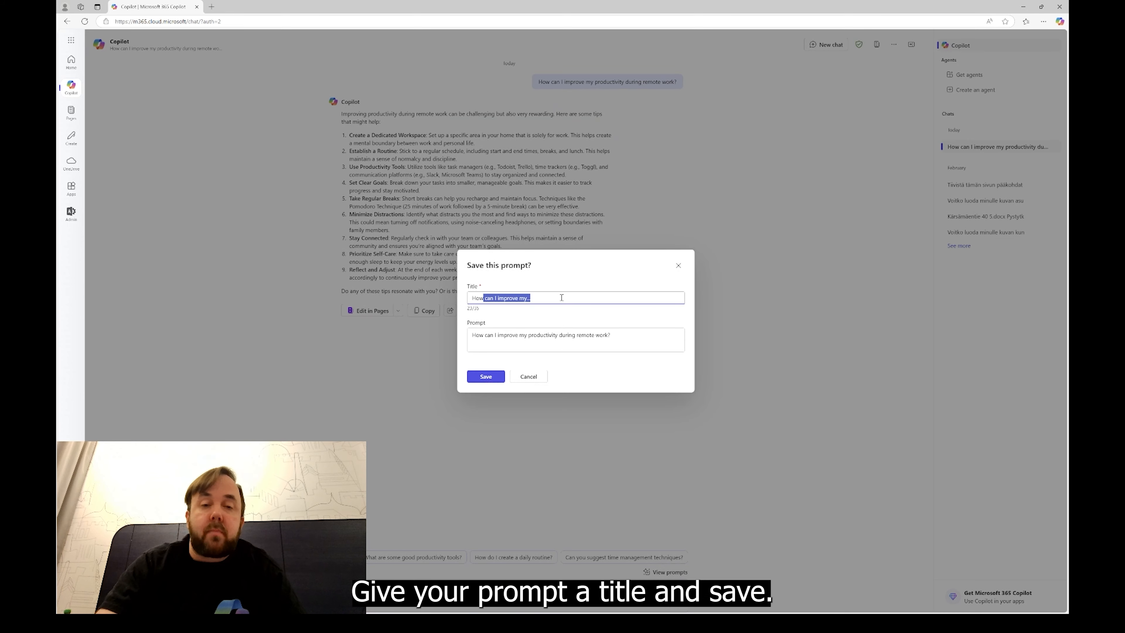
{"action": "left_click", "coordinate": [484, 378]}
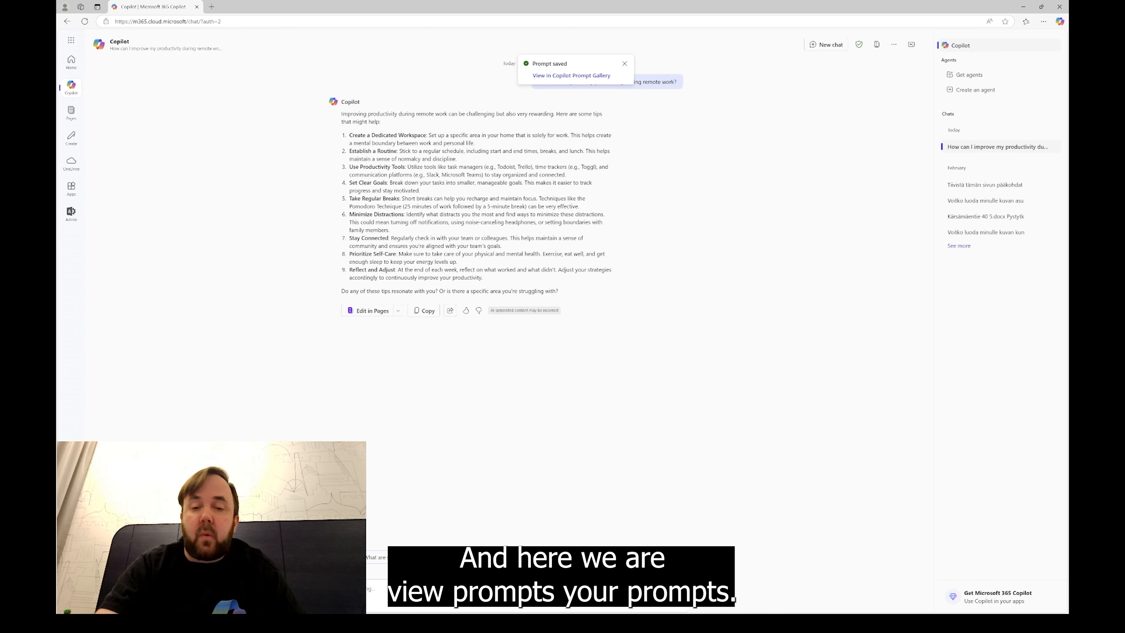
Insert the saved remote-work productivity prompt from your prompts in the Prompt Gallery into the message box, and clear it
{"action": "left_click", "coordinate": [571, 75]}
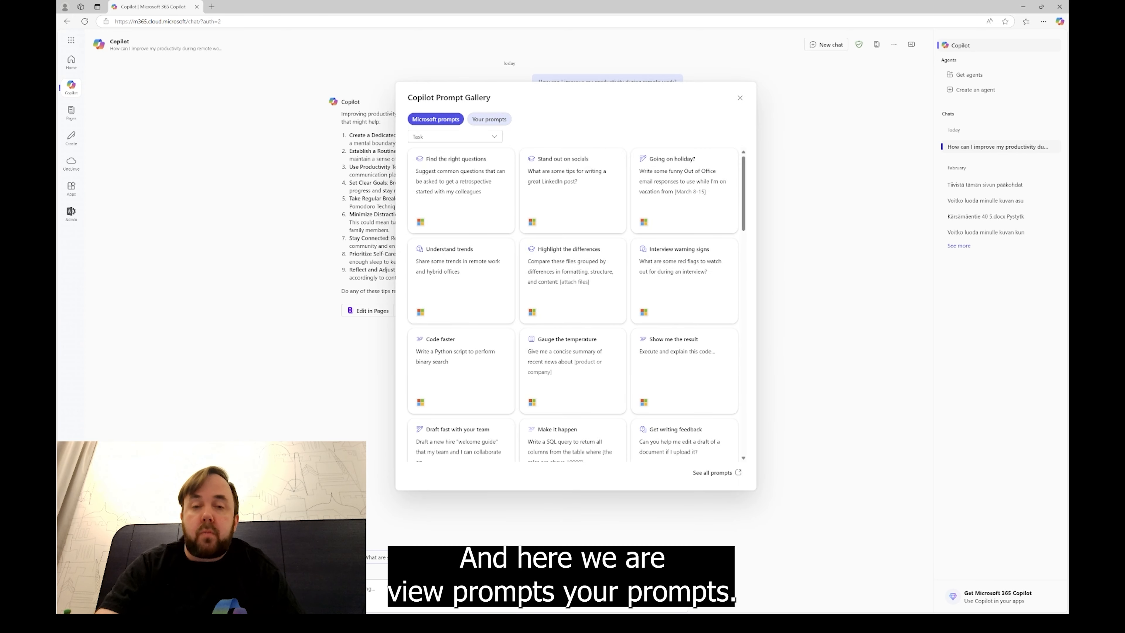
{"action": "left_click", "coordinate": [495, 121]}
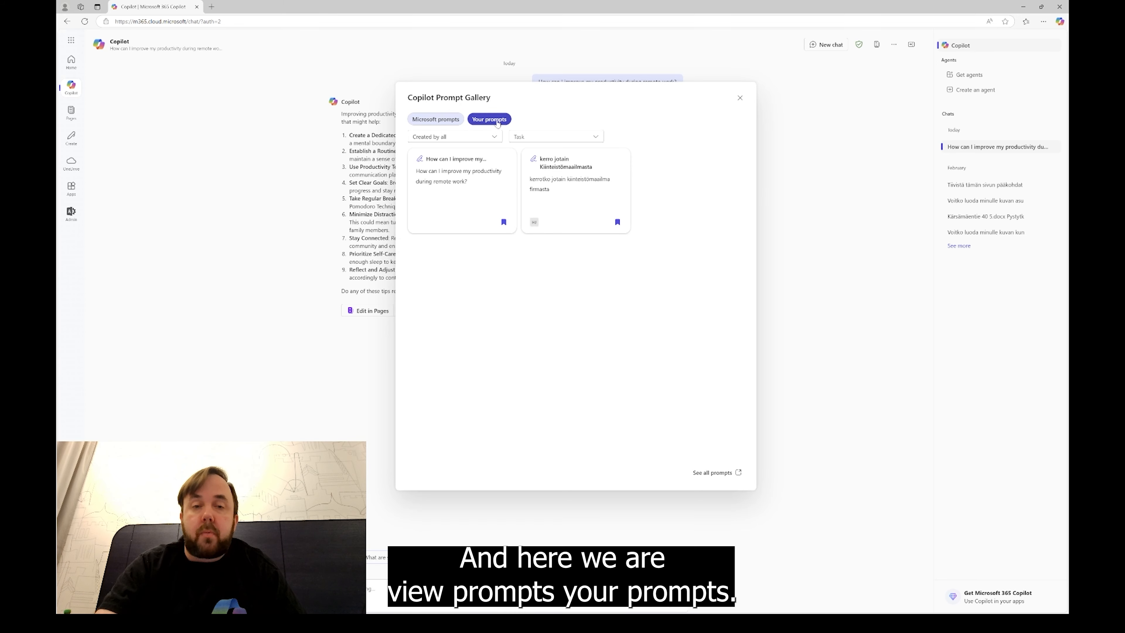
{"action": "left_click", "coordinate": [456, 195]}
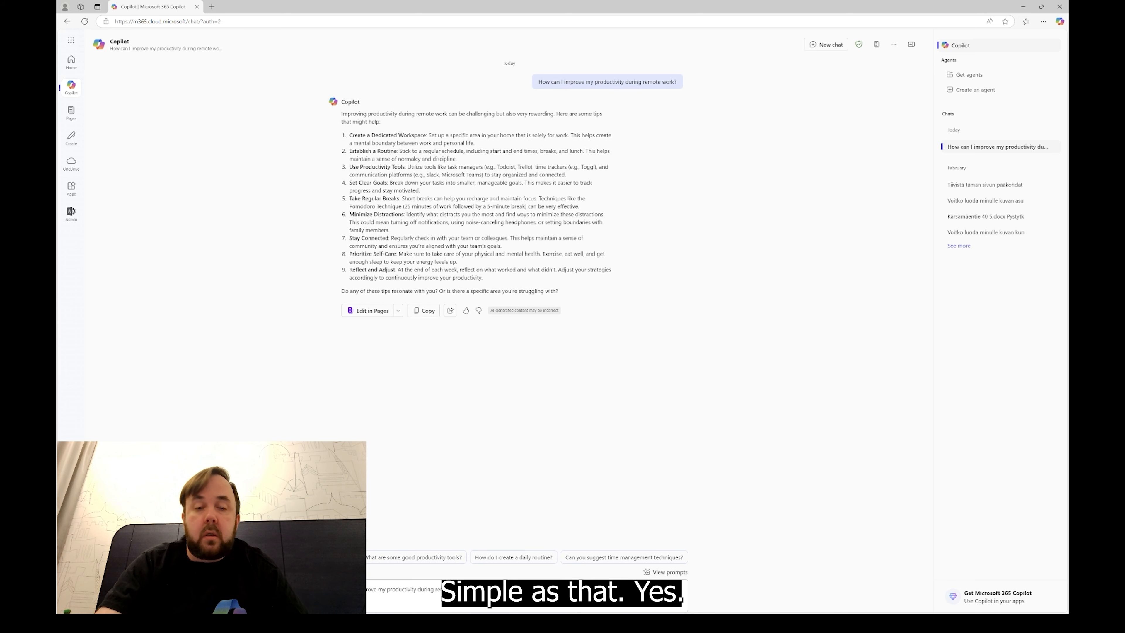
{"action": "key", "text": "ctrl+a"}
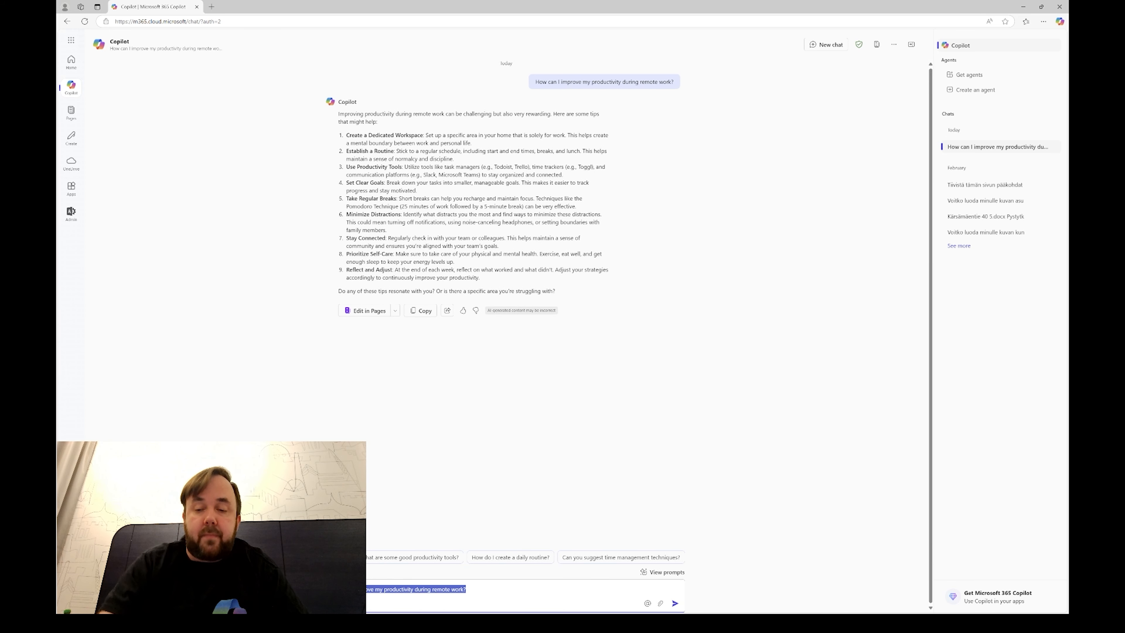
{"action": "key", "text": "BackSpace"}
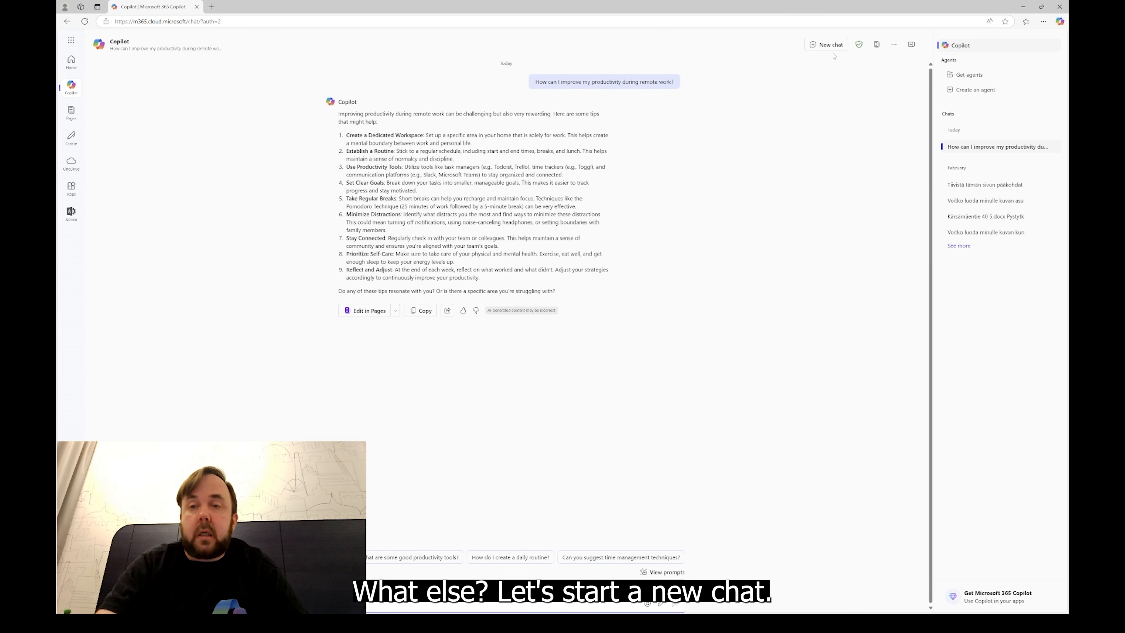
Start a new chat and attach the PDF random_document from the random folder on the Desktop
{"action": "left_click", "coordinate": [827, 44]}
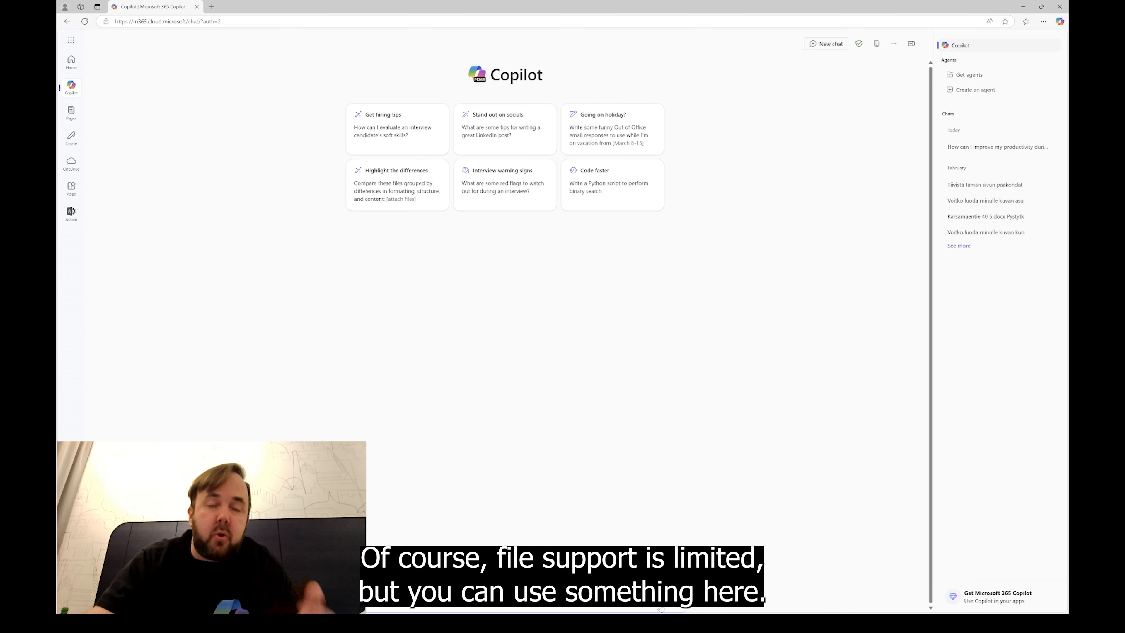
{"action": "left_click", "coordinate": [662, 605]}
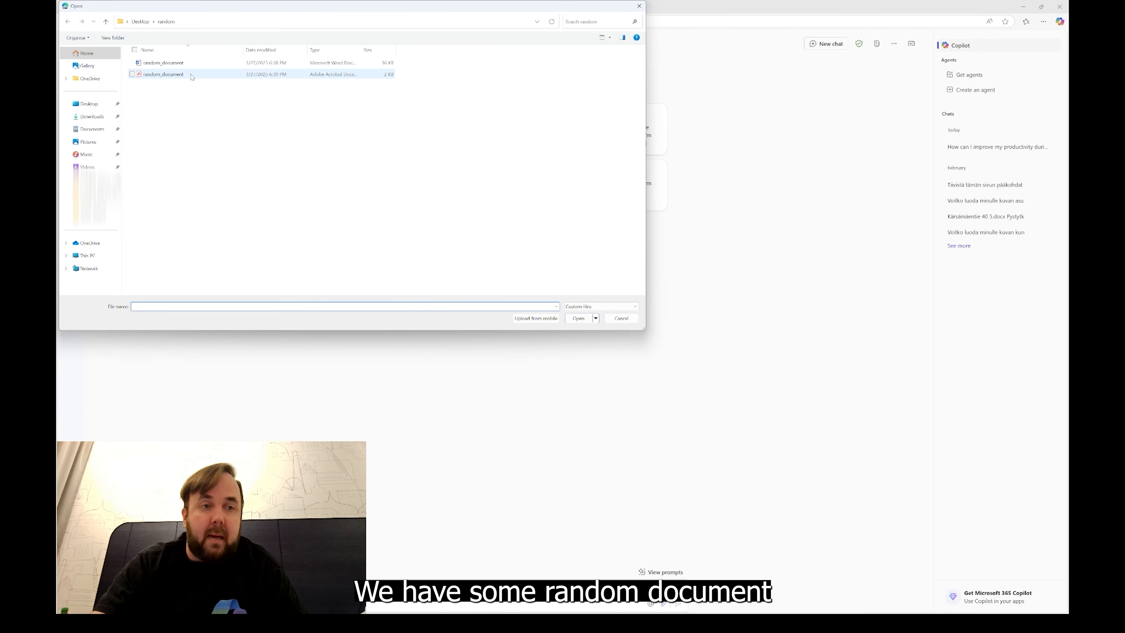
{"action": "double_click", "coordinate": [191, 77]}
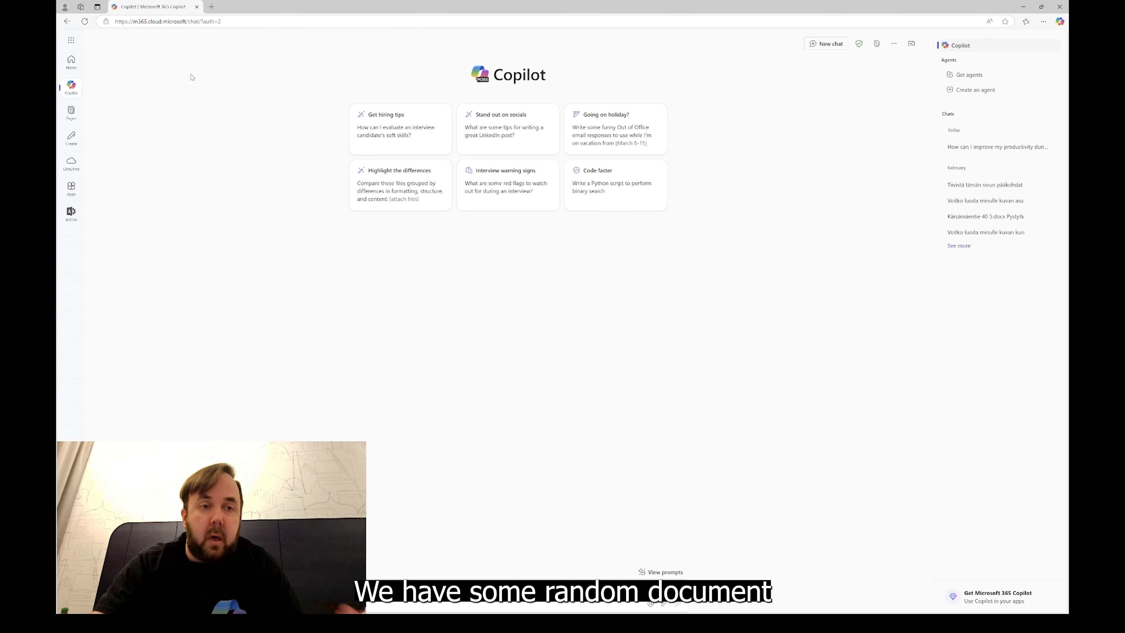
{"action": "right_click", "coordinate": [510, 383]}
{"action": "left_click", "coordinate": [750, 370]}
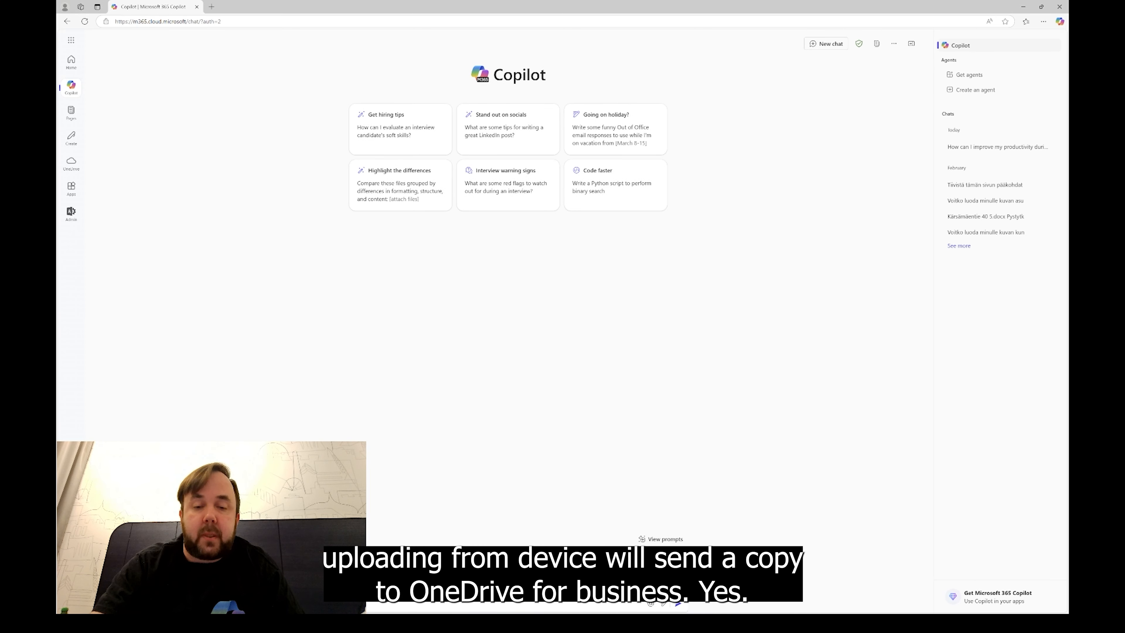
Ask "can you summarize this?" about the attached random_document.pdf
{"action": "left_click", "coordinate": [423, 576]}
{"action": "type", "text": "can"}
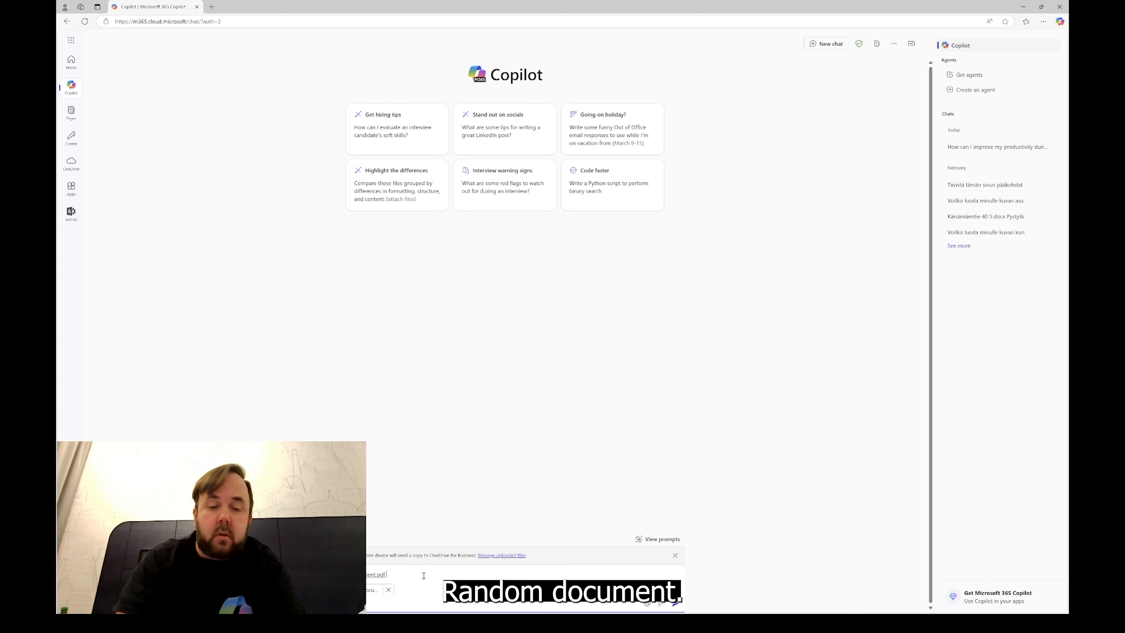
{"action": "type", "text": " you summariz"}
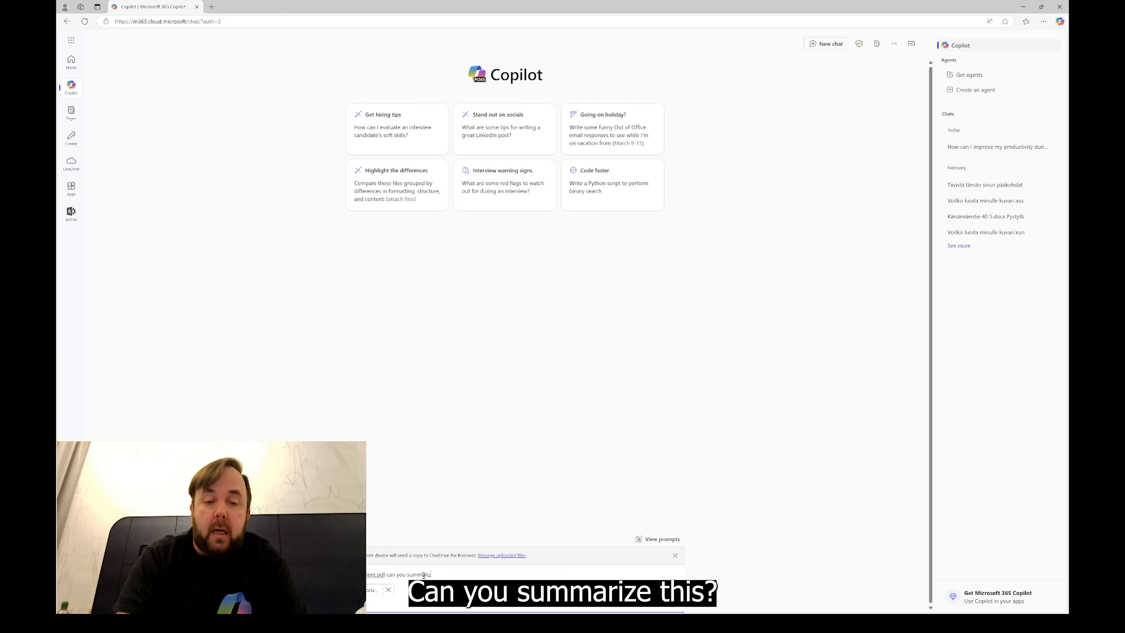
{"action": "type", "text": "e this?"}
{"action": "key", "text": "Return"}
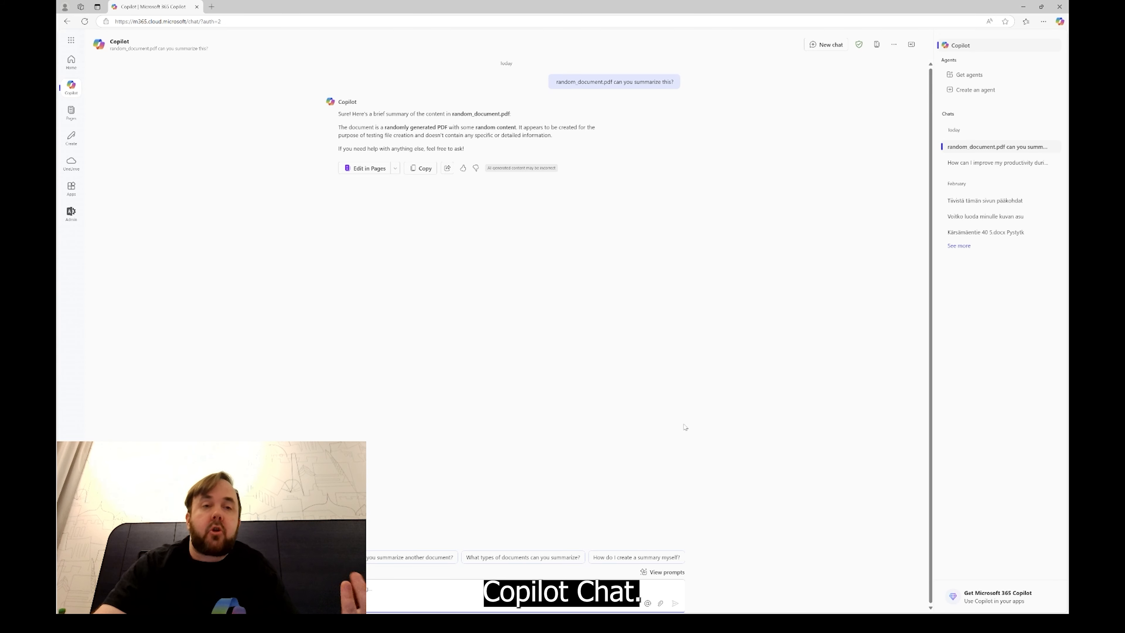
Start a new chat and ask "who is the president of Finland?"
{"action": "left_click", "coordinate": [826, 44]}
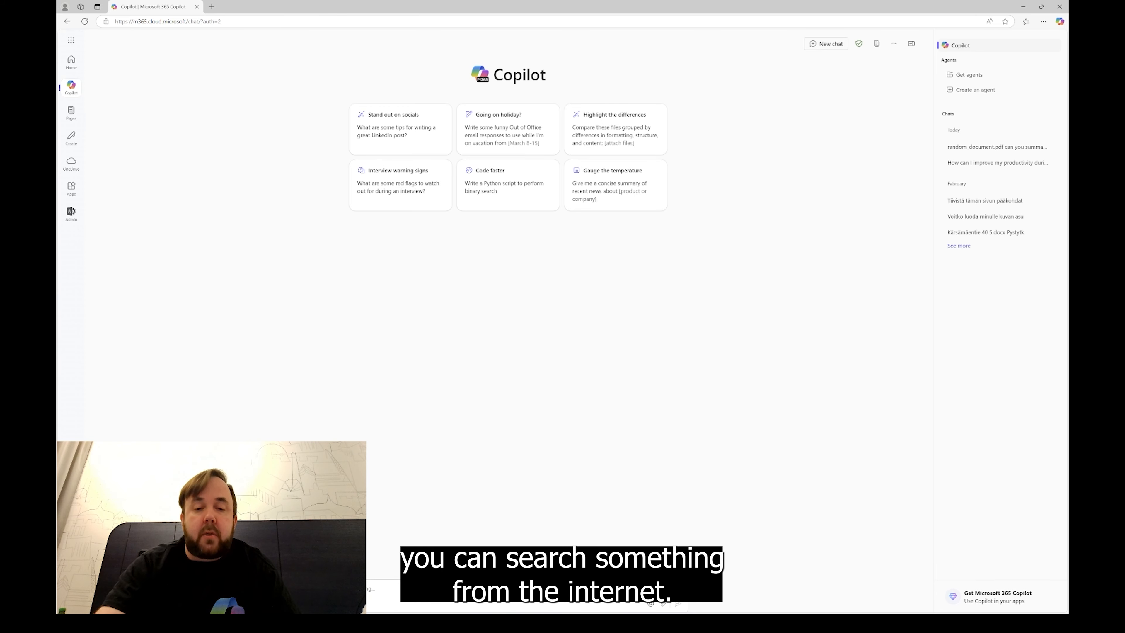
{"action": "left_click", "coordinate": [508, 590]}
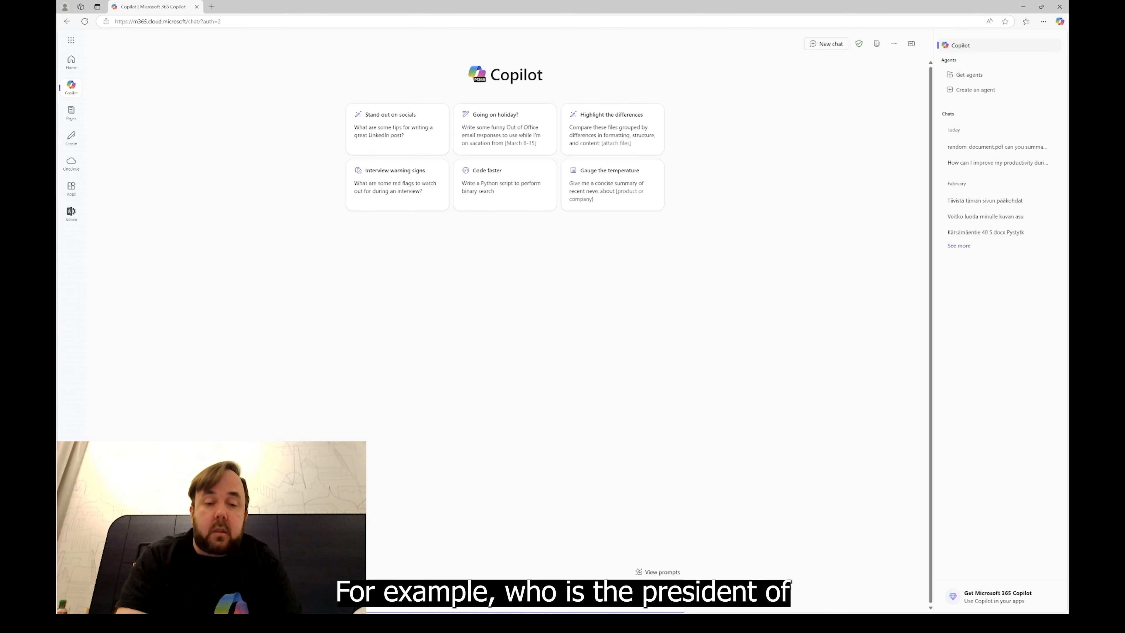
{"action": "type", "text": "in"}
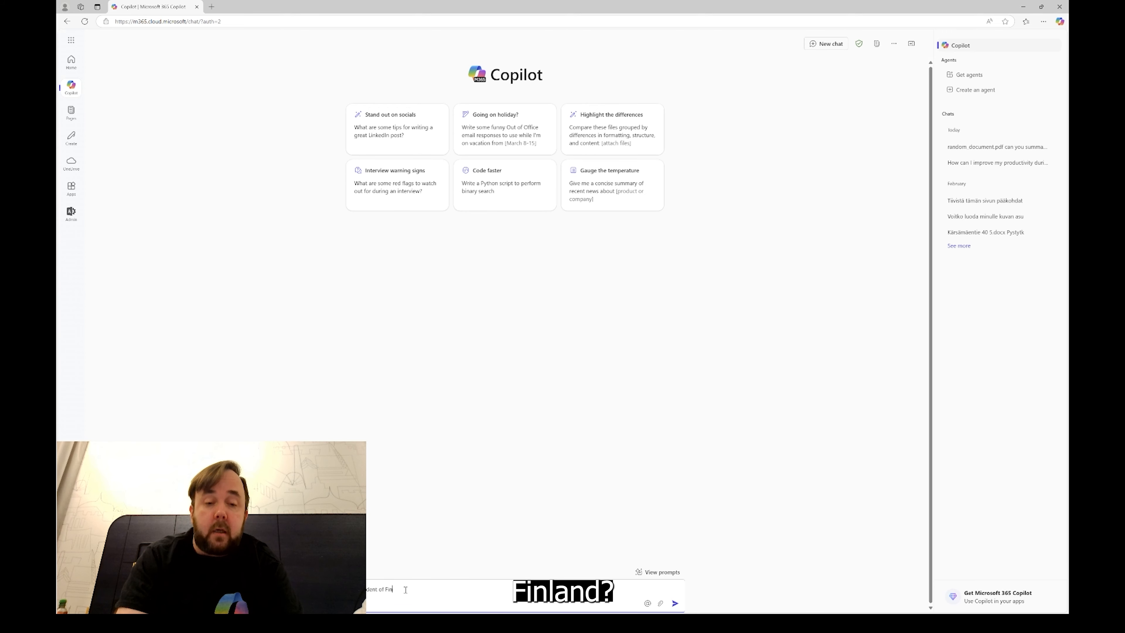
{"action": "type", "text": "land?"}
{"action": "key", "text": "Return"}
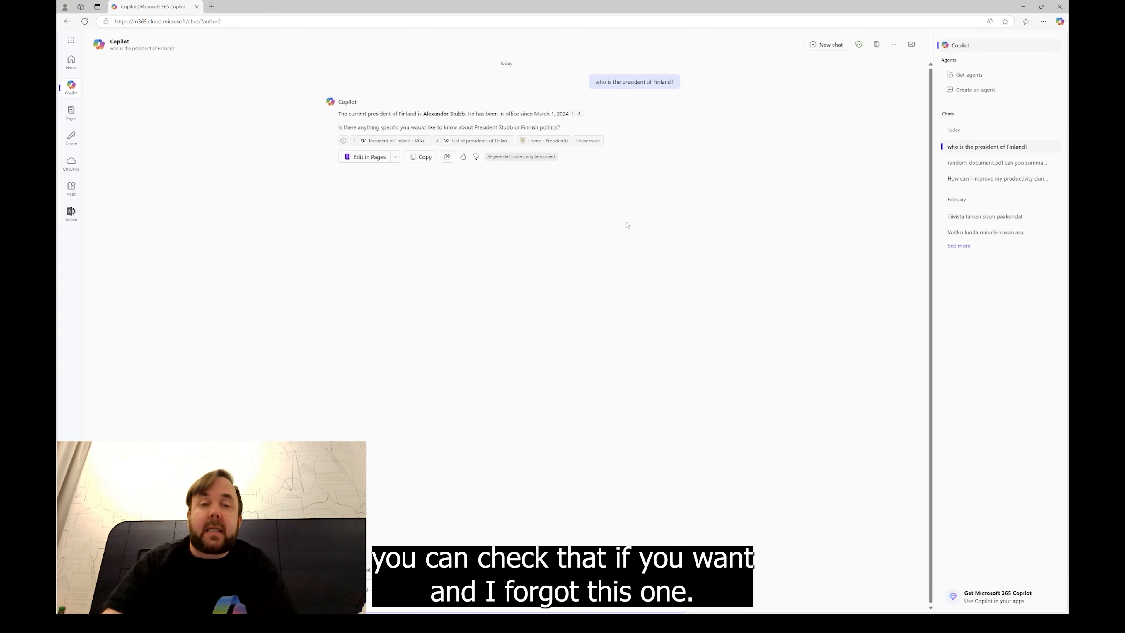
Create an editable page from the answer about Finland's president, view its sharing options, and close the page
{"action": "left_click", "coordinate": [369, 159]}
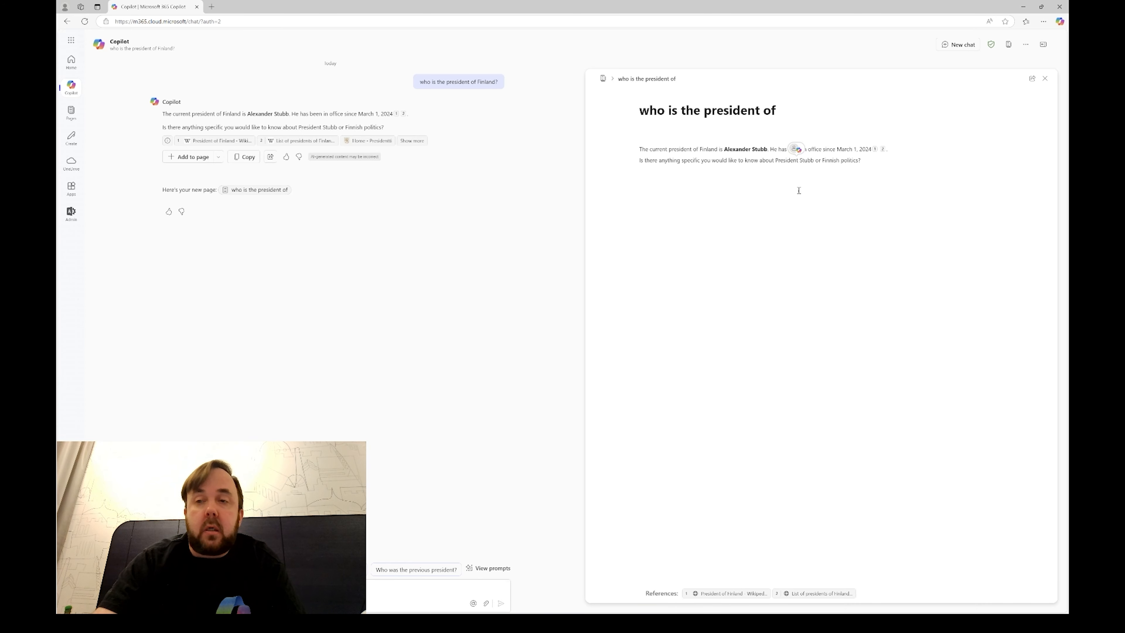
{"action": "left_click", "coordinate": [815, 214]}
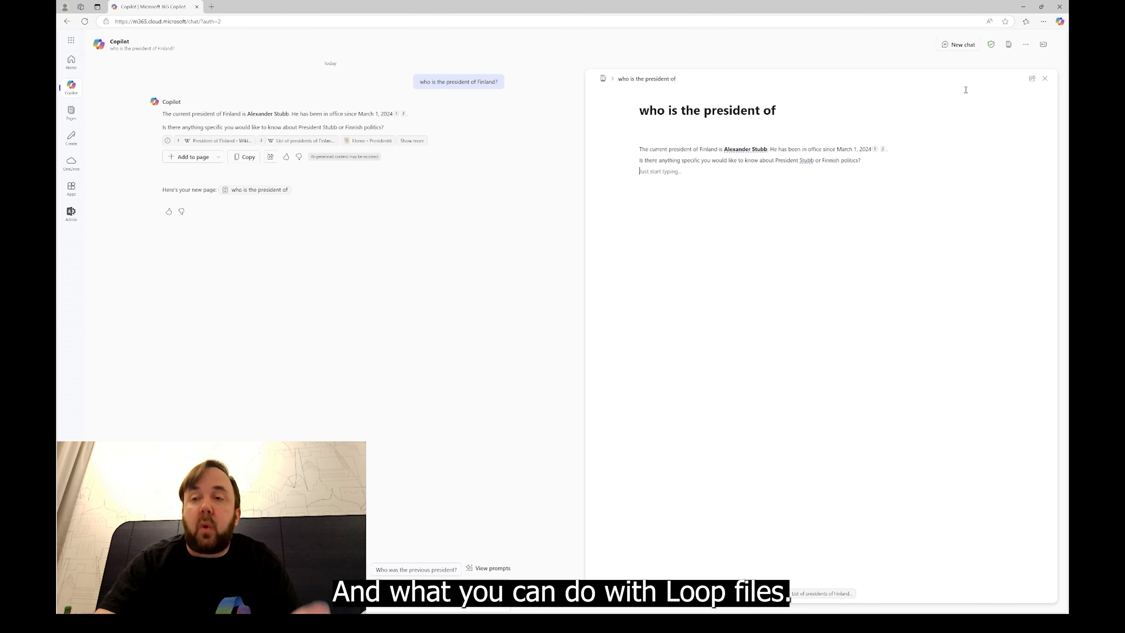
{"action": "left_click", "coordinate": [1033, 79]}
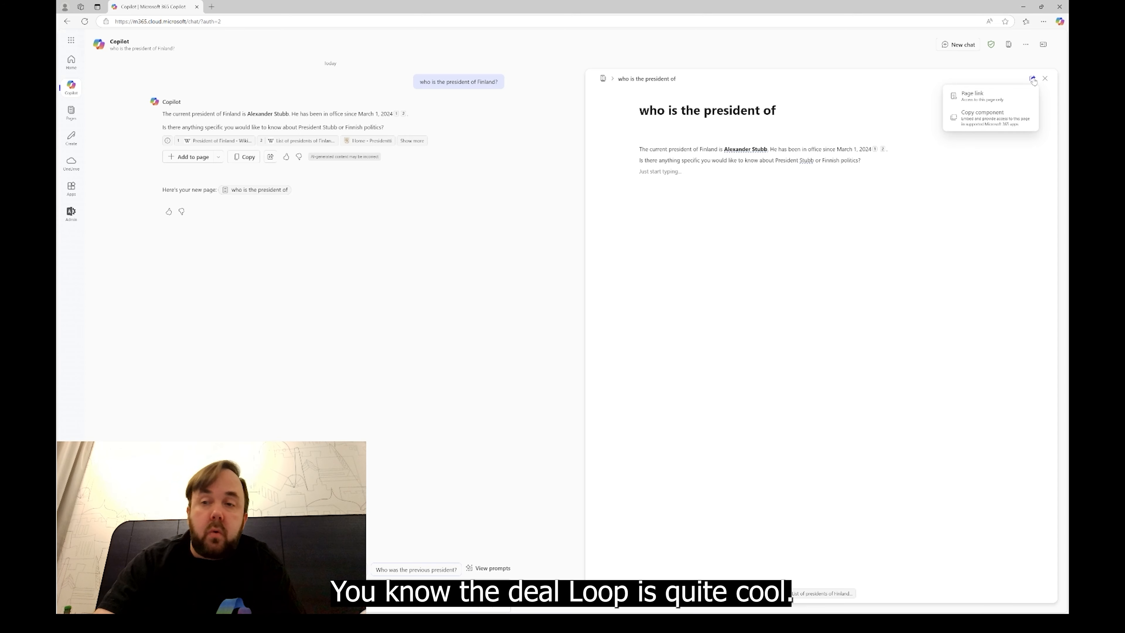
{"action": "left_click", "coordinate": [840, 202]}
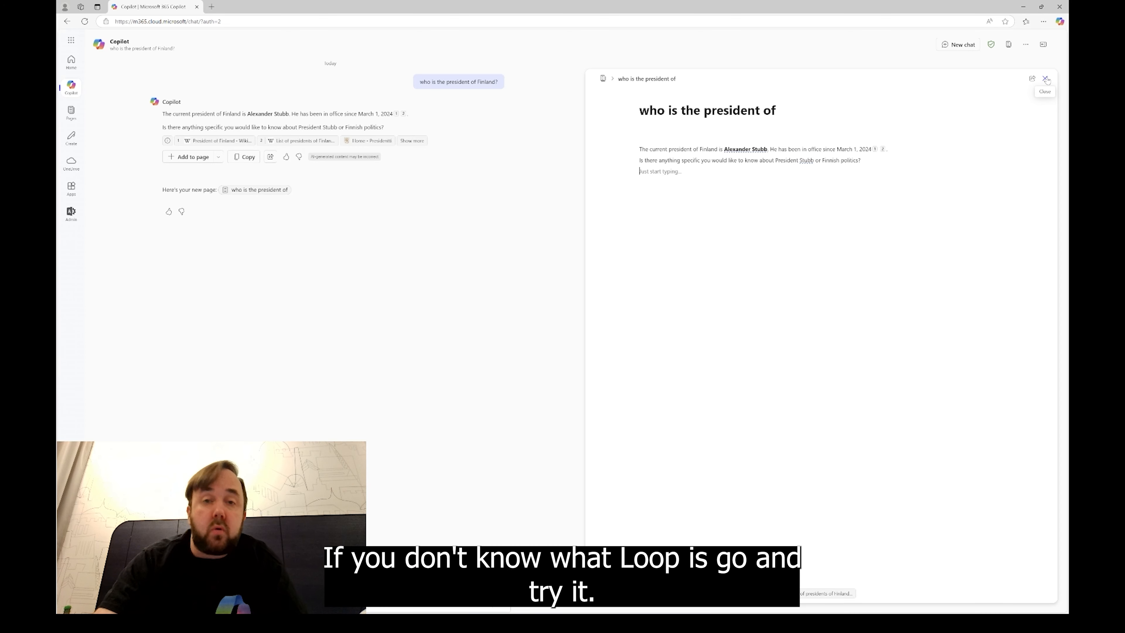
{"action": "left_click", "coordinate": [1046, 79]}
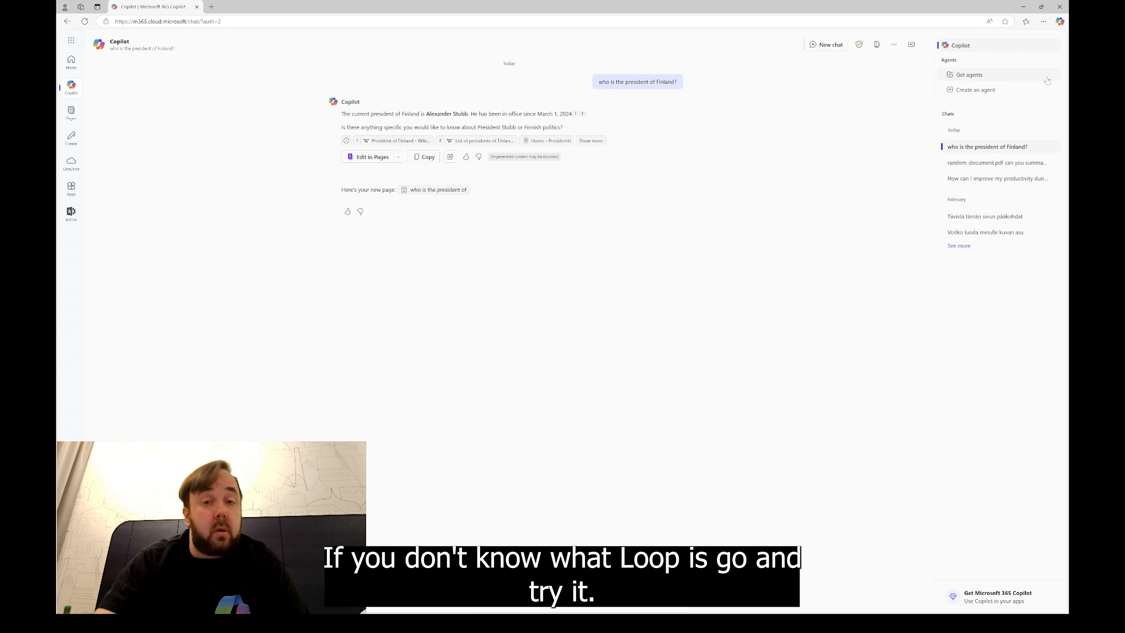